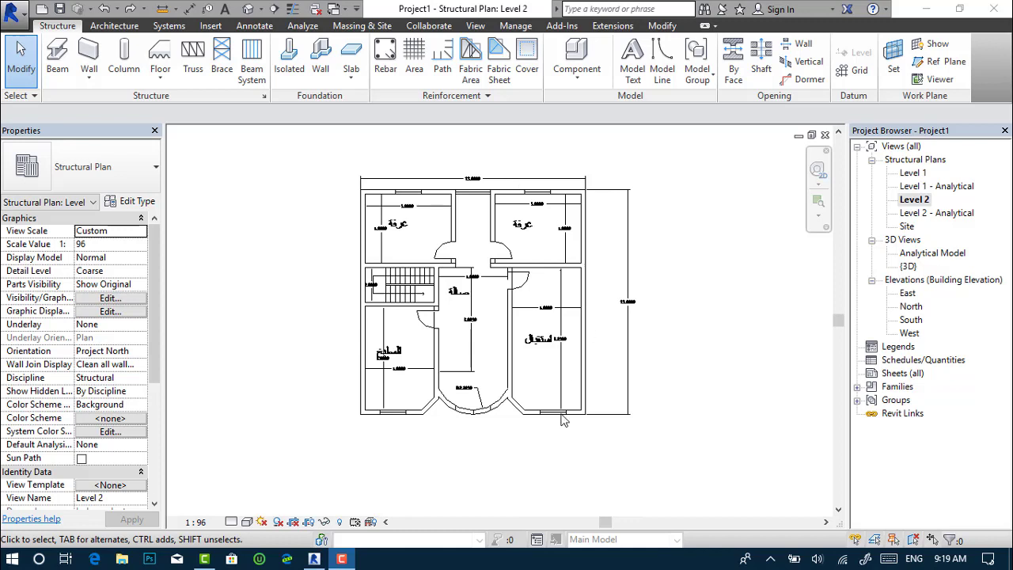
# Zoom into the Level 2 plan until its dimensioned rooms, stair and curved bay are readable
pyautogui.scroll(1, 451, 249)
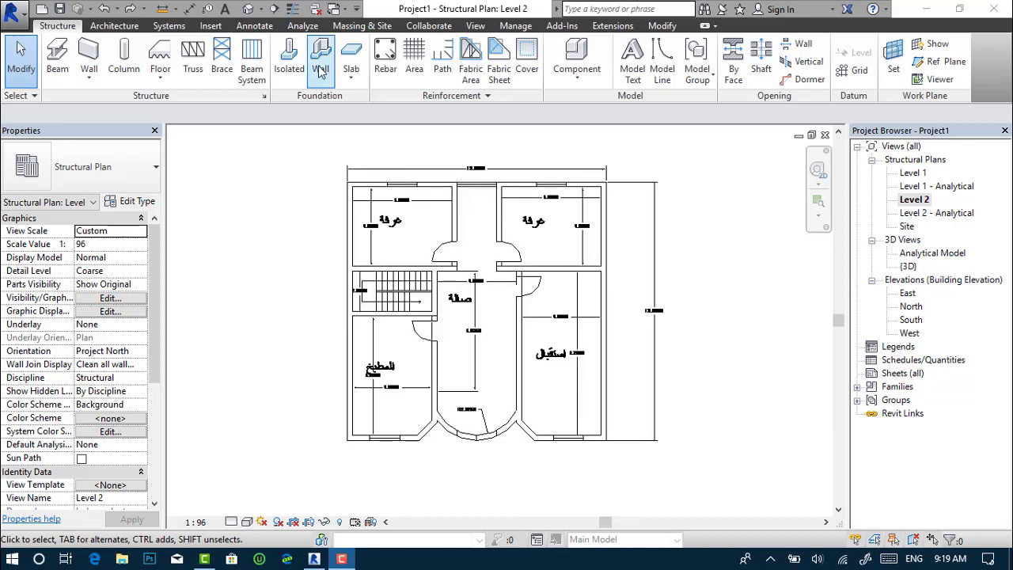
pyautogui.scroll(1, 510, 319)
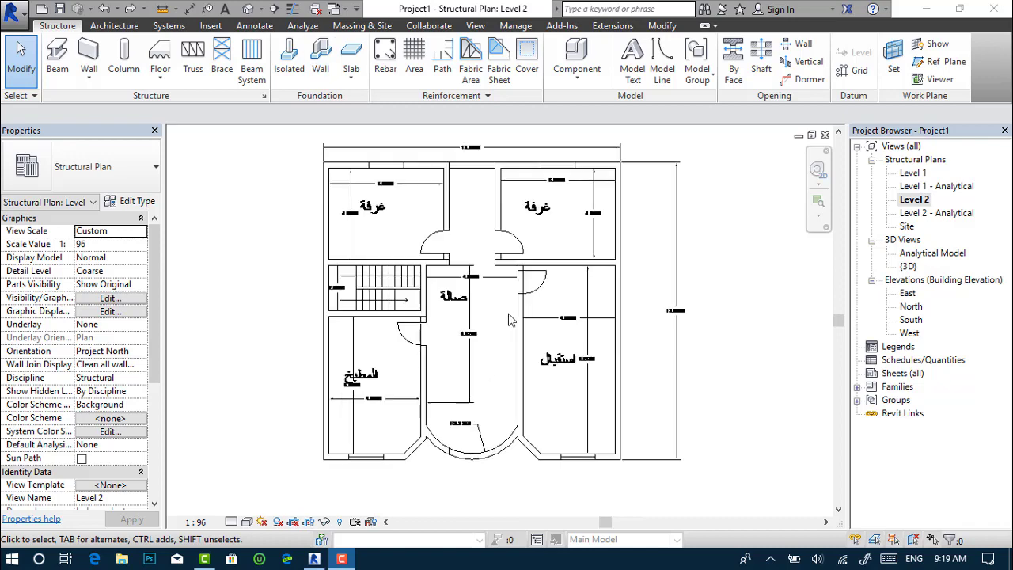
pyautogui.scroll(1, 509, 320)
pyautogui.scroll(-1, 509, 320)
pyautogui.scroll(1, 448, 277)
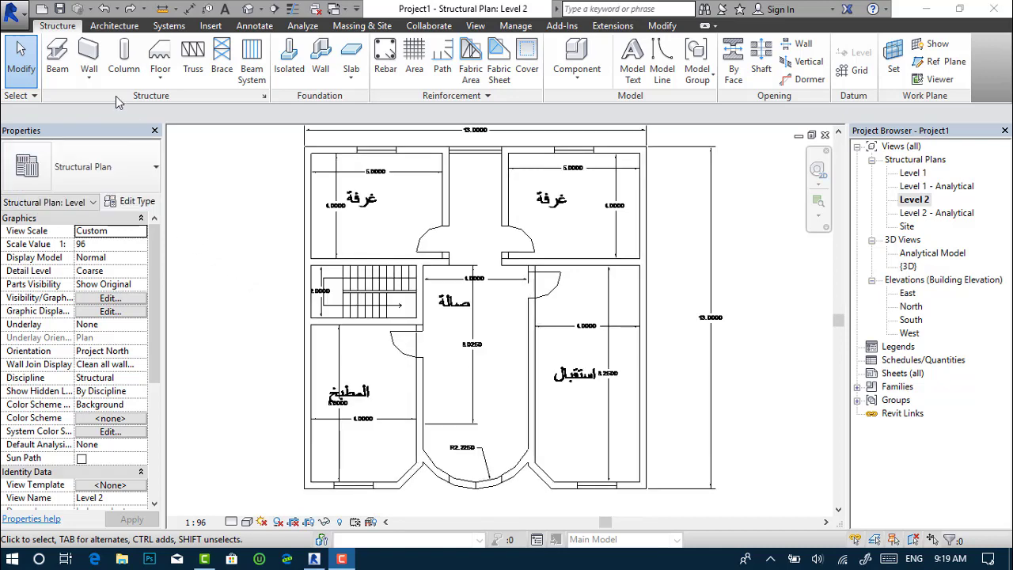
# Start a structural wall and give the Generic - 8" type's structure layer the Brick, Common material
pyautogui.click(94, 79)
pyautogui.click(79, 101)
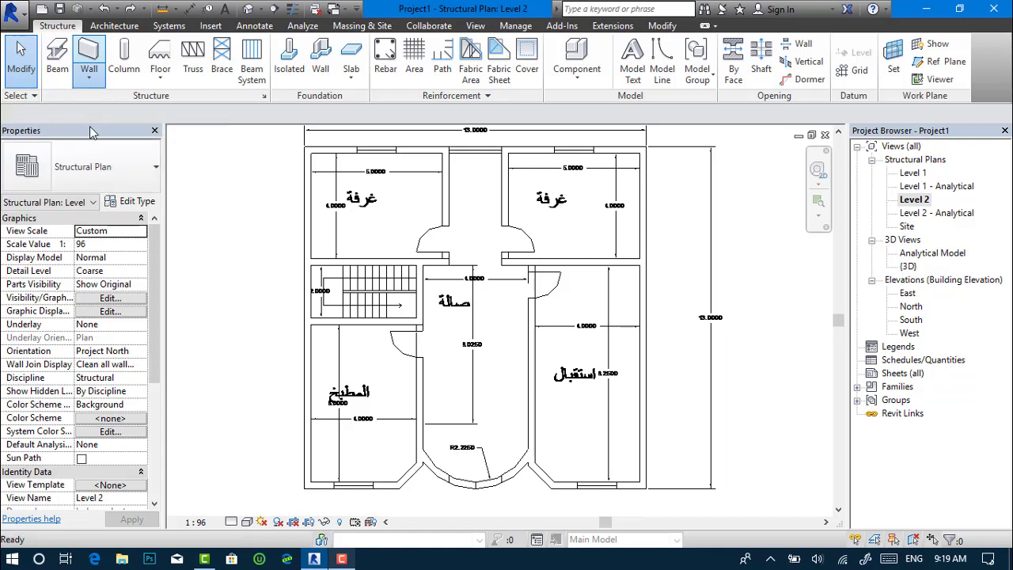
pyautogui.click(131, 201)
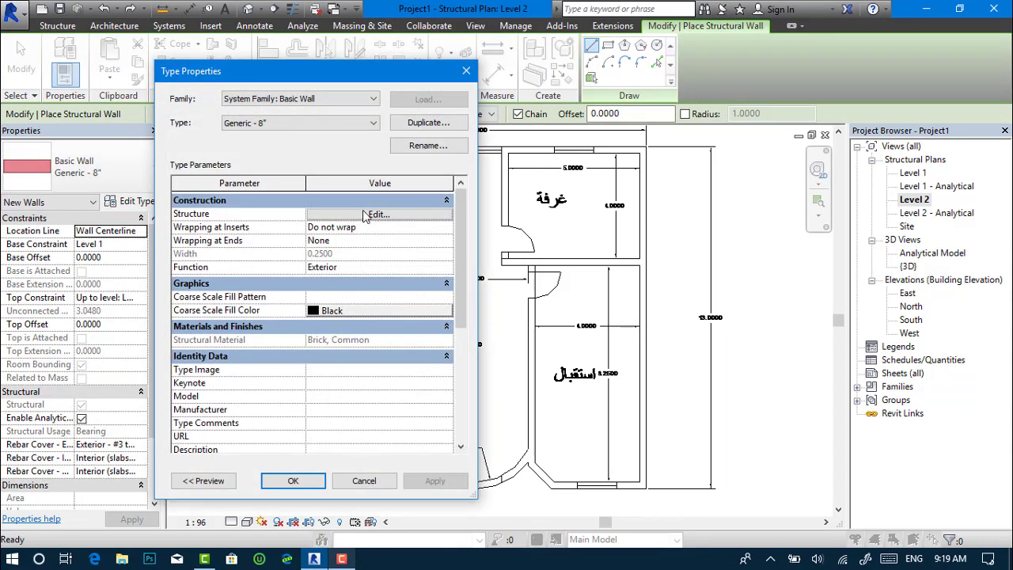
pyautogui.click(366, 215)
pyautogui.click(351, 229)
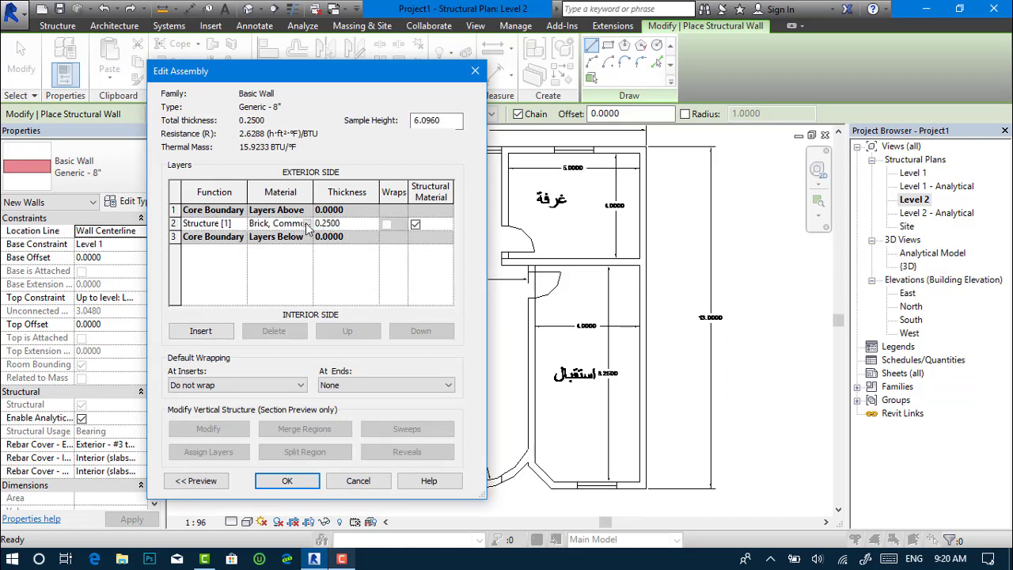
pyautogui.click(305, 224)
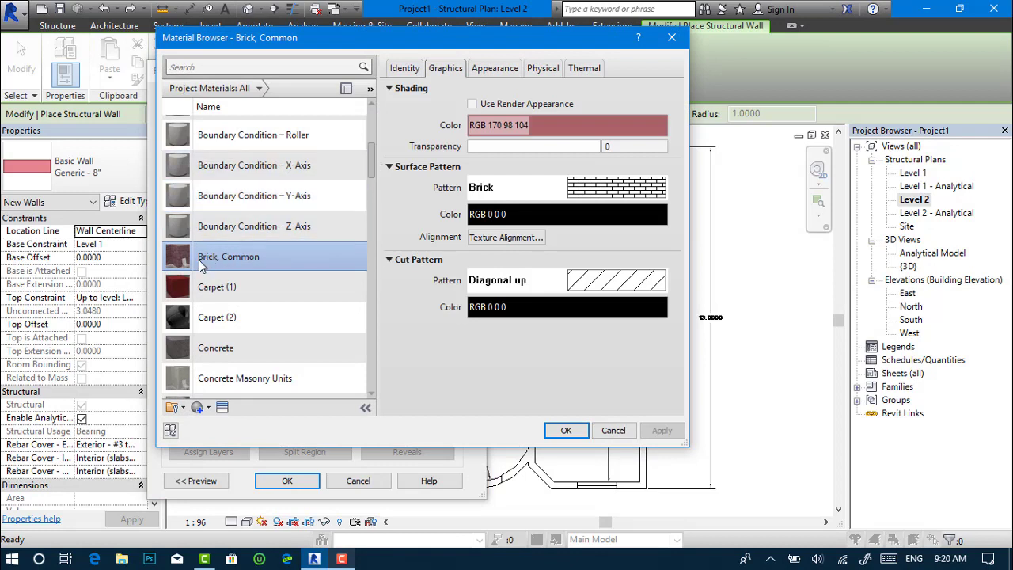
pyautogui.scroll(-1, 269, 364)
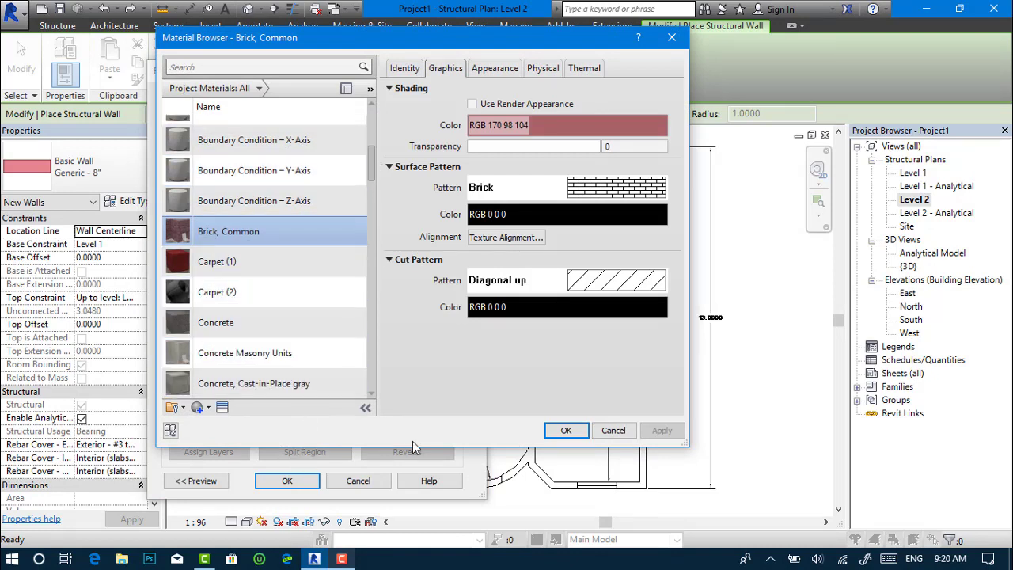
pyautogui.click(564, 429)
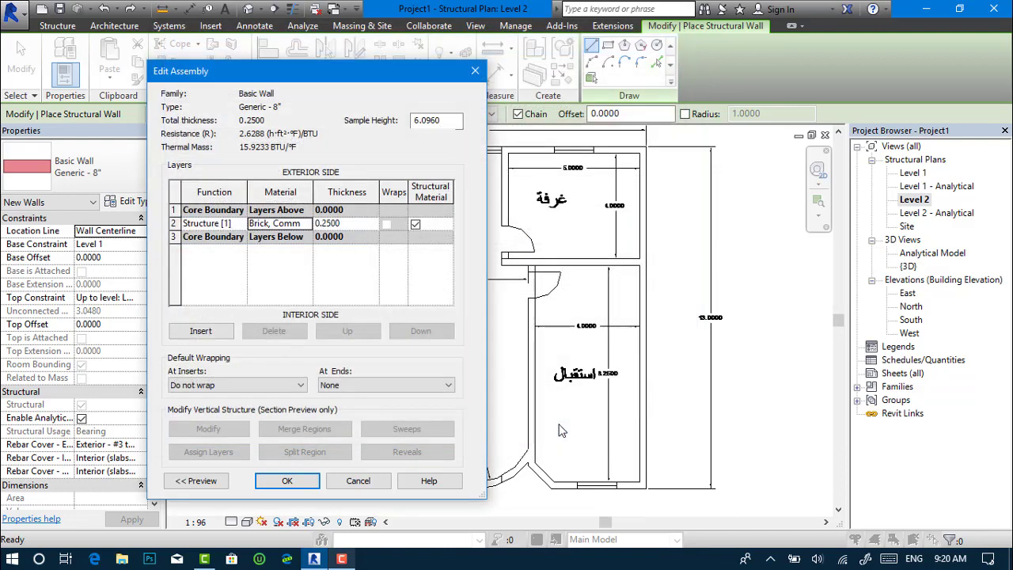
pyautogui.click(287, 480)
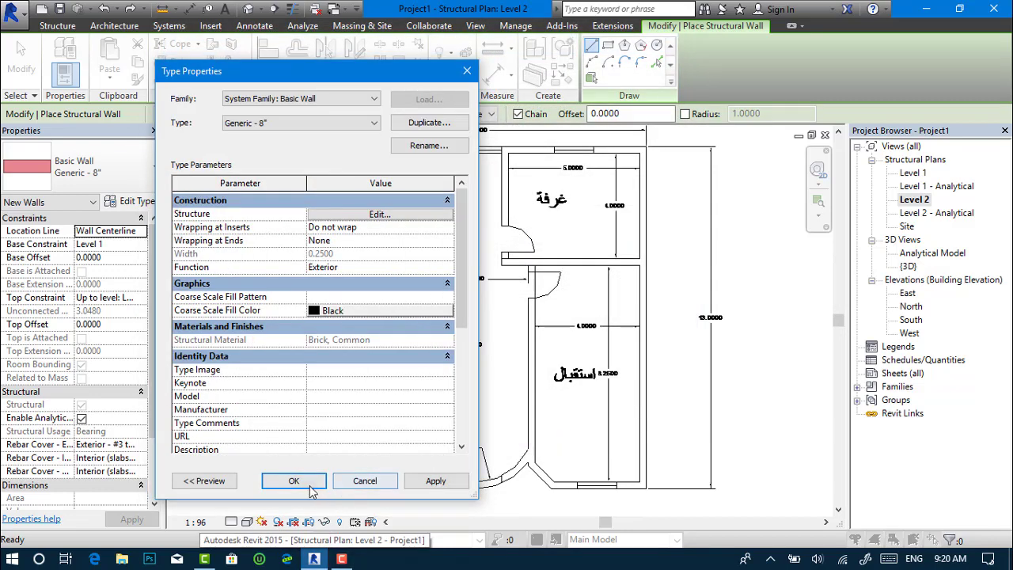
pyautogui.click(293, 481)
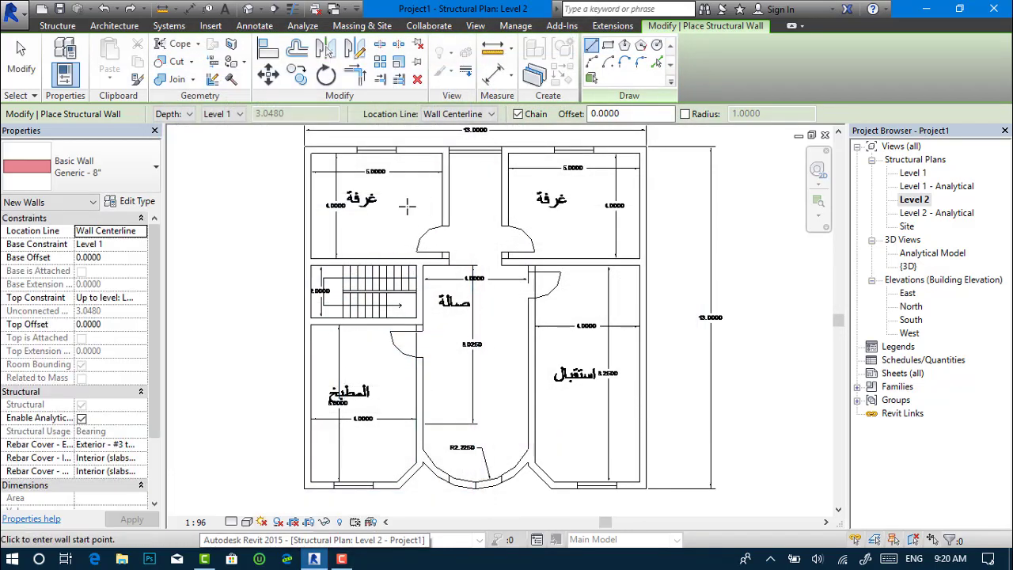
# Draw the left wall from the plan's top-left outer corner down to the lower-left corner
pyautogui.scroll(2, 408, 206)
pyautogui.scroll(1, 384, 226)
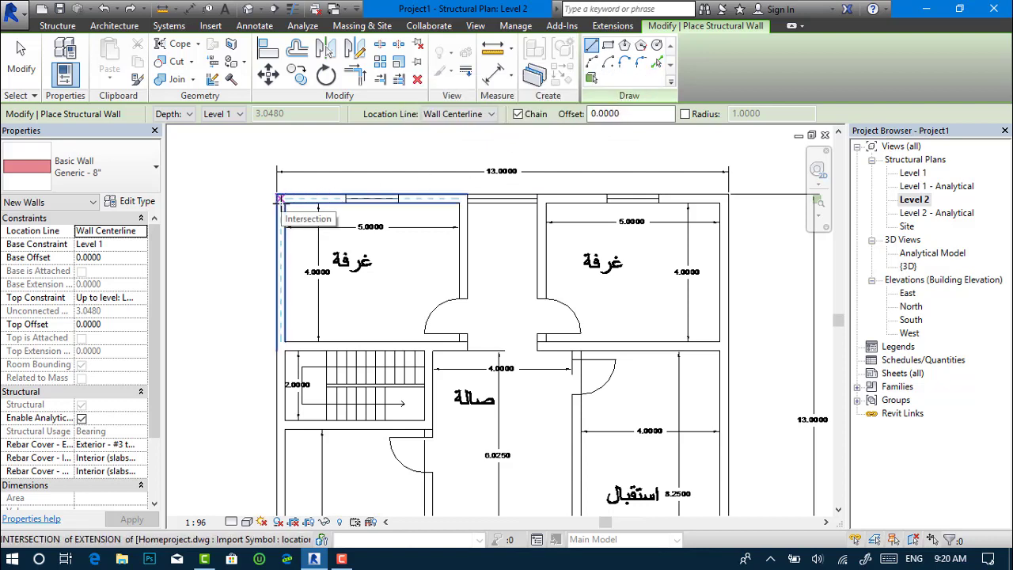
pyautogui.click(280, 197)
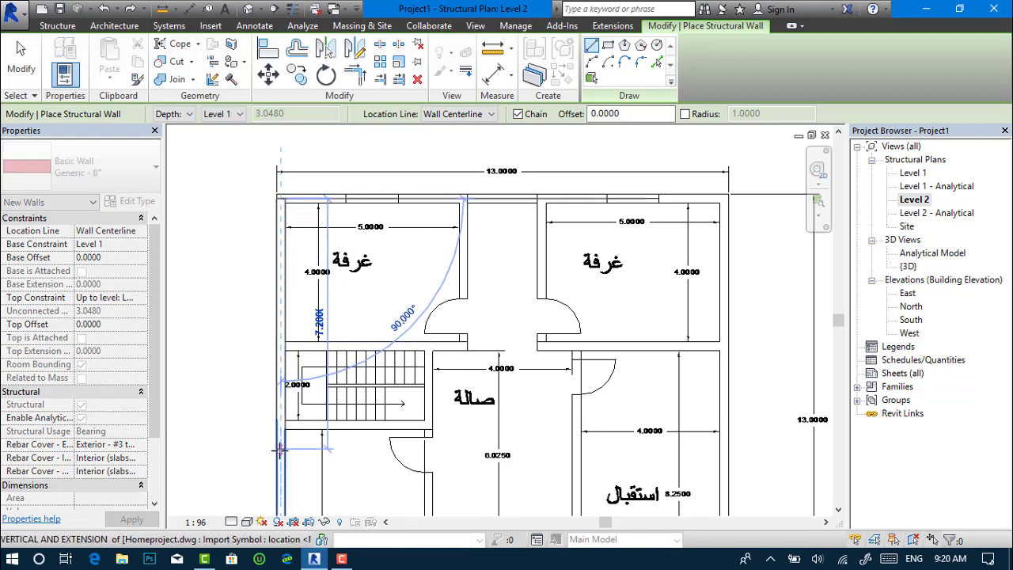
pyautogui.moveTo(303, 369); pyautogui.dragTo(329, 219, button='middle')
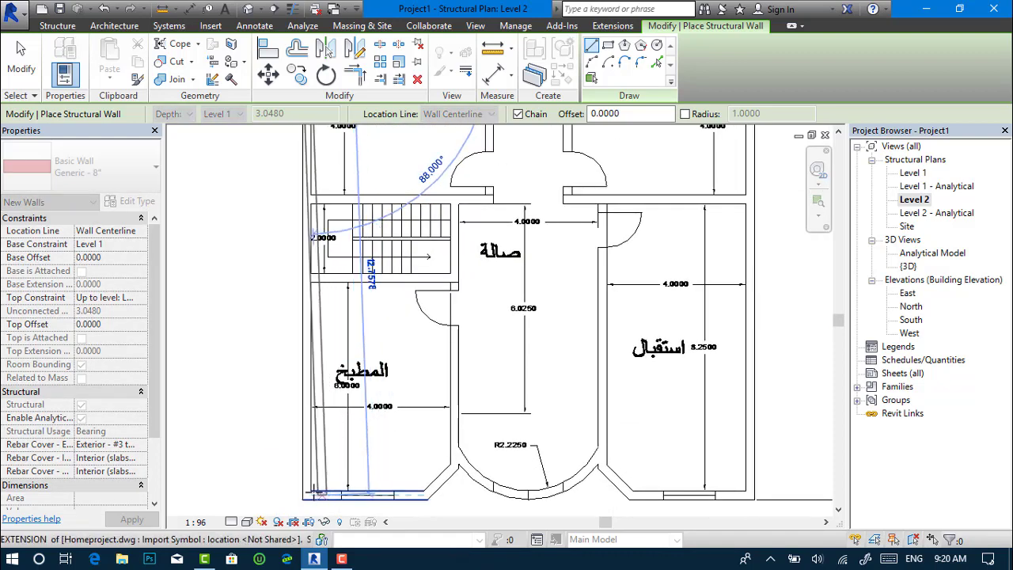
pyautogui.click(307, 495)
pyautogui.press('Escape')
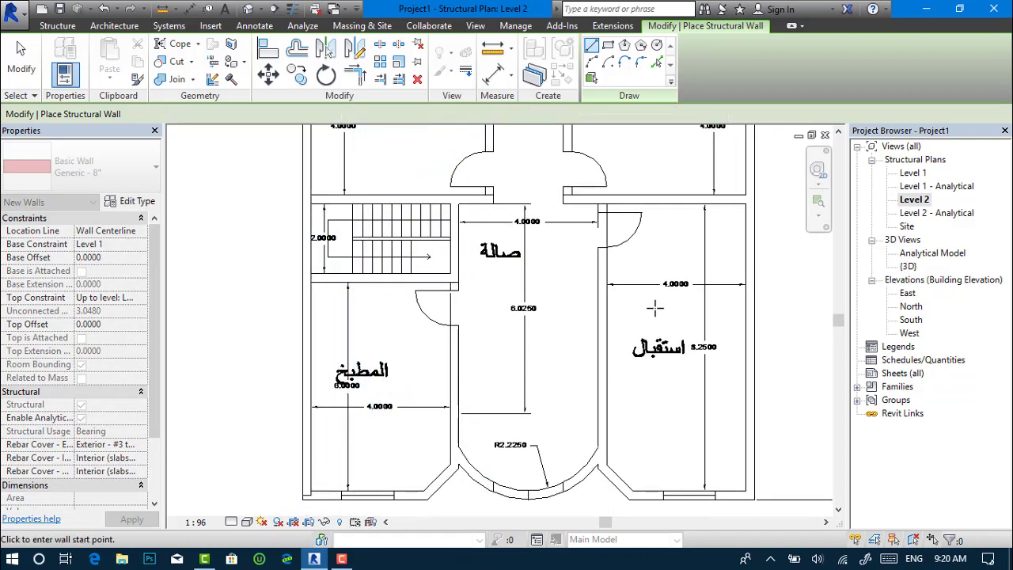
# Draw the right wall from the top-right outer corner down to the plan's bottom edge
pyautogui.moveTo(683, 264); pyautogui.dragTo(589, 326, button='middle')
pyautogui.moveTo(690, 251); pyautogui.dragTo(665, 300, button='middle')
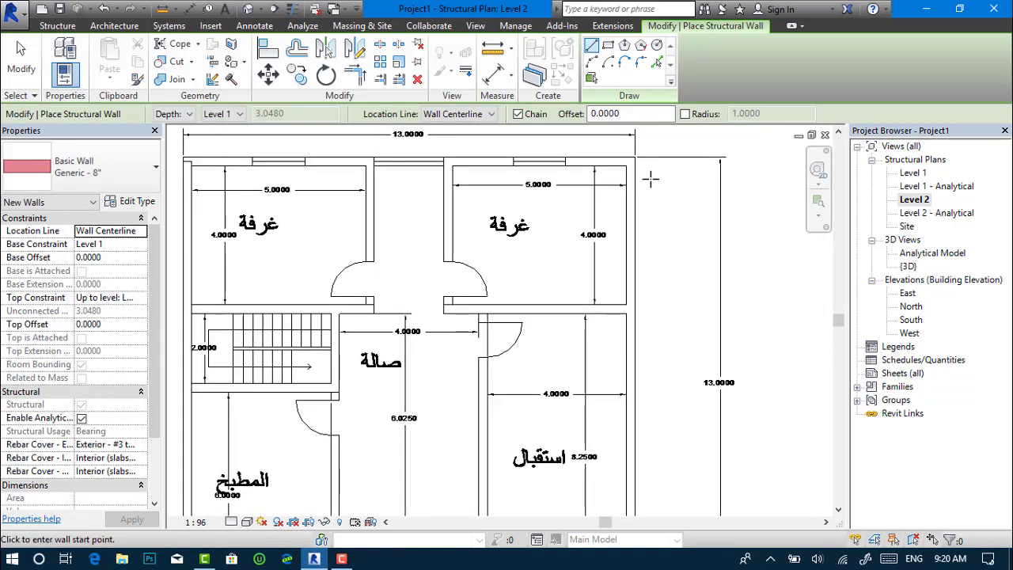
pyautogui.click(631, 162)
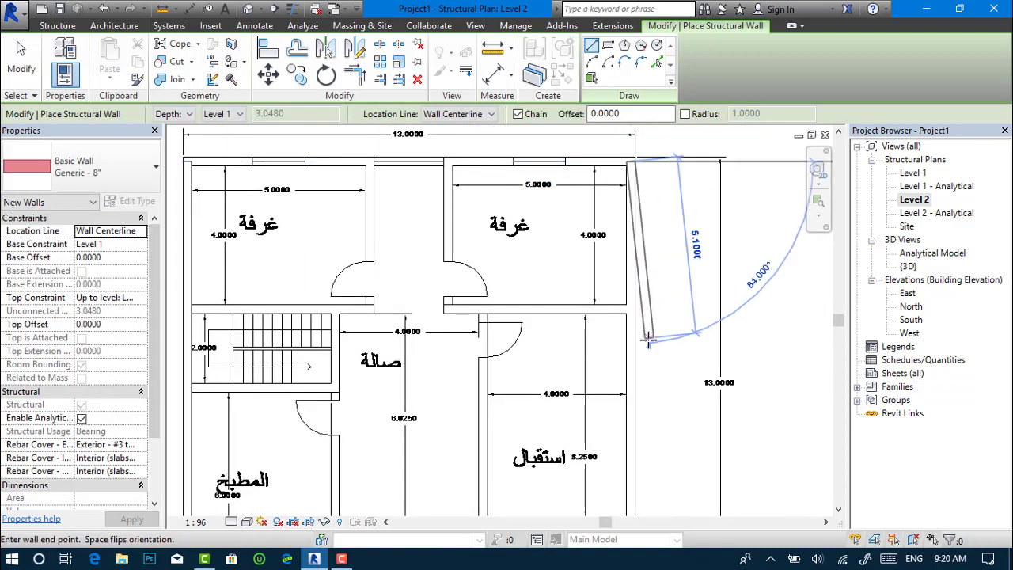
pyautogui.moveTo(644, 258); pyautogui.dragTo(644, 103, button='middle')
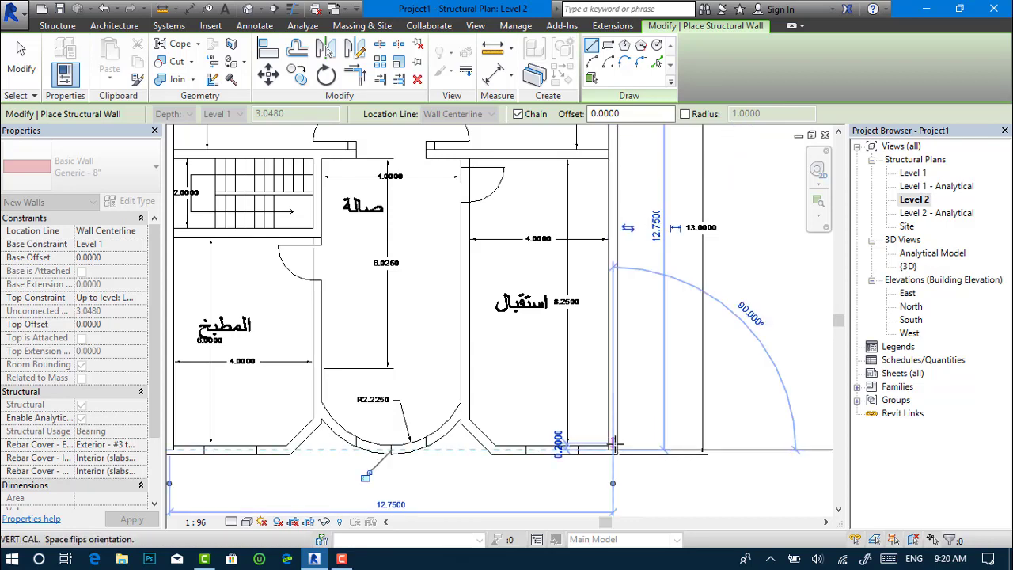
pyautogui.click(613, 448)
pyautogui.press('Escape')
# Draw the top wall from the right wall's top end across to the left wall's top
pyautogui.moveTo(604, 380); pyautogui.dragTo(629, 482, button='middle')
pyautogui.moveTo(480, 150); pyautogui.dragTo(518, 249, button='middle')
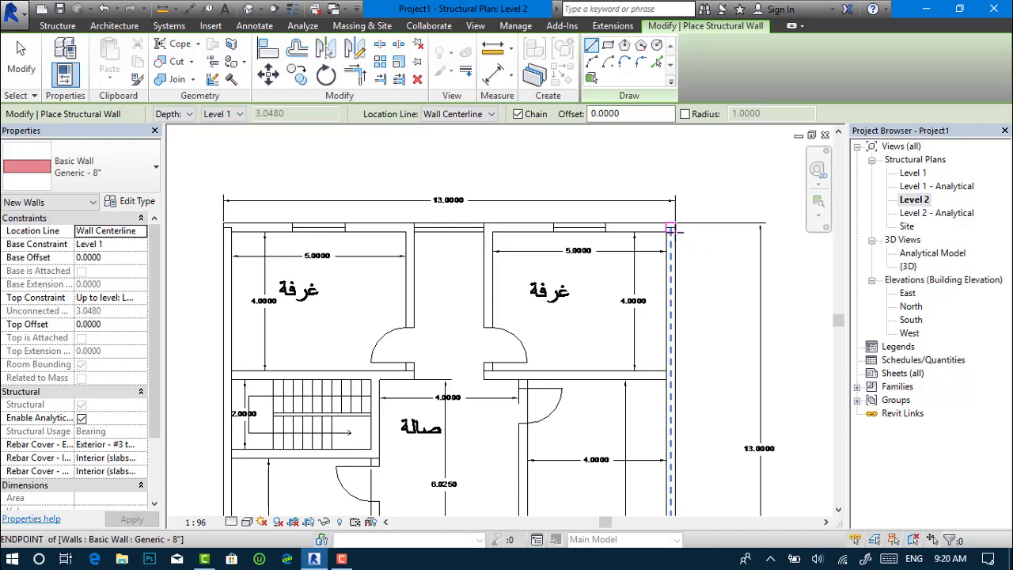
pyautogui.click(670, 228)
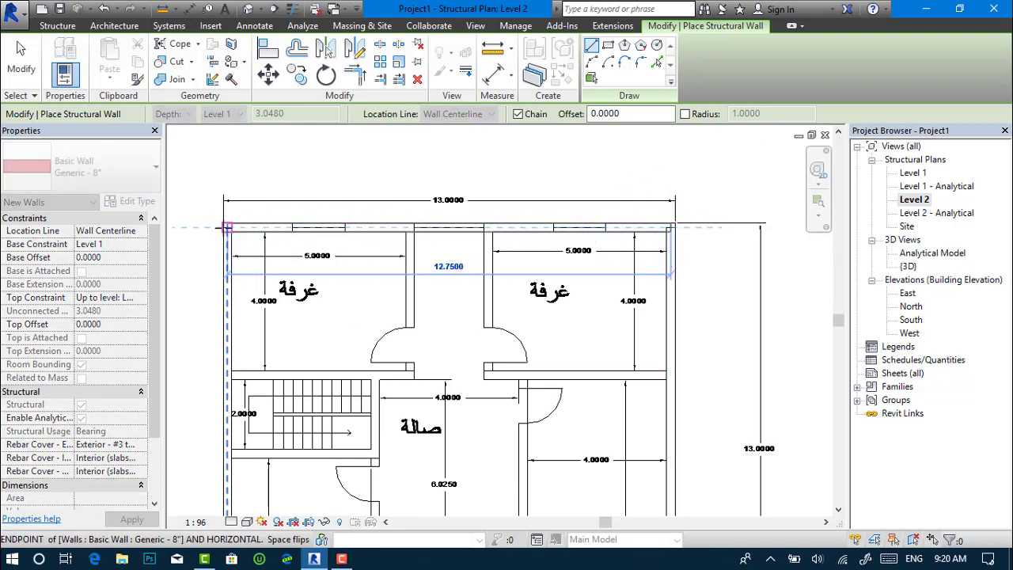
pyautogui.click(226, 228)
pyautogui.press('Escape')
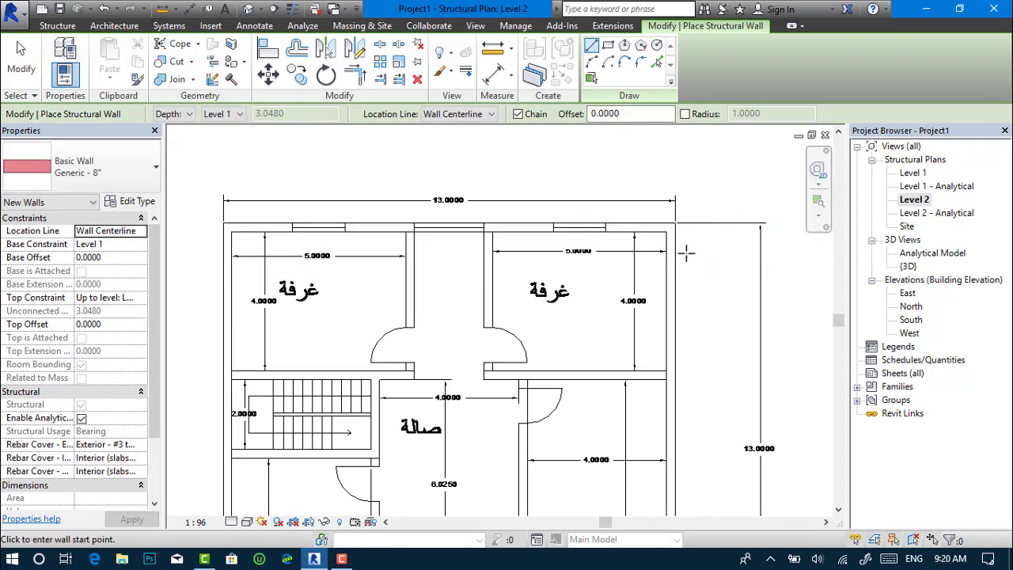
pyautogui.scroll(1, 688, 248)
pyautogui.scroll(1, 687, 248)
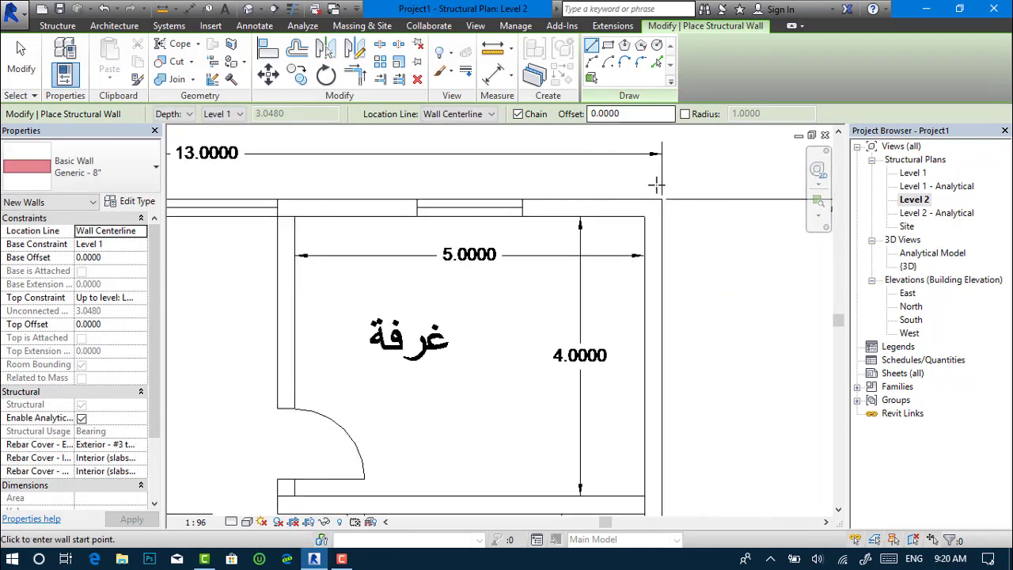
pyautogui.scroll(-1, 384, 328)
pyautogui.scroll(-1, 385, 396)
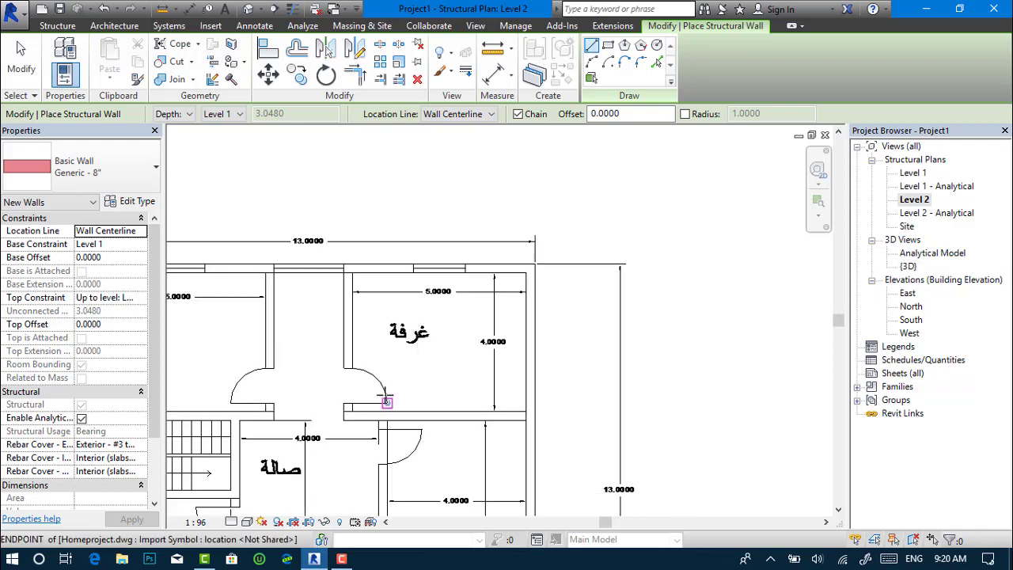
pyautogui.moveTo(386, 399)
pyautogui.mouseDown(button='middle')
pyautogui.moveTo(475, 343)
pyautogui.moveTo(636, 208)
pyautogui.mouseUp(button='middle')
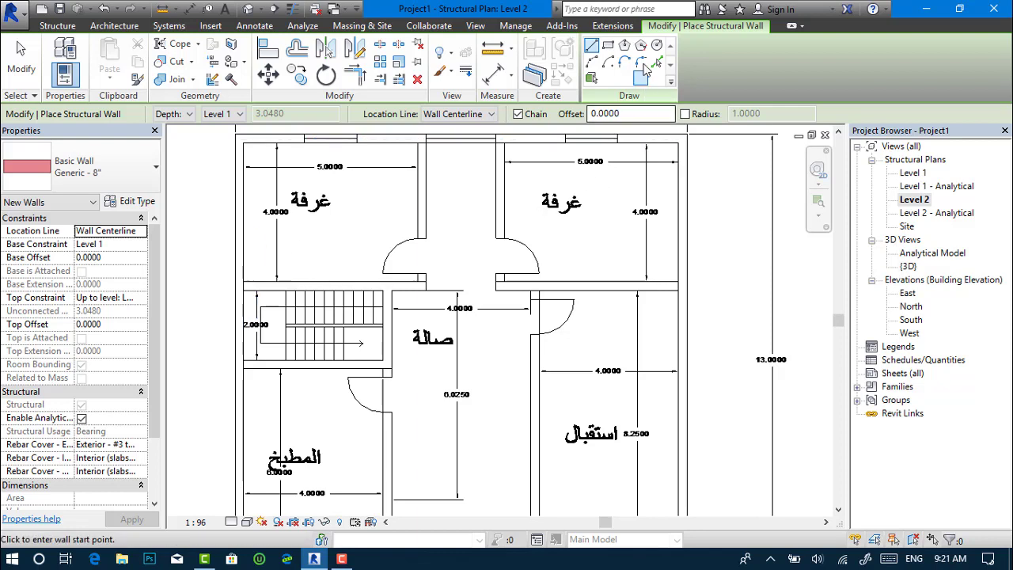
# Trace a rectangle of walls around the top-left room and dismiss the overlapping walls warning
pyautogui.click(608, 46)
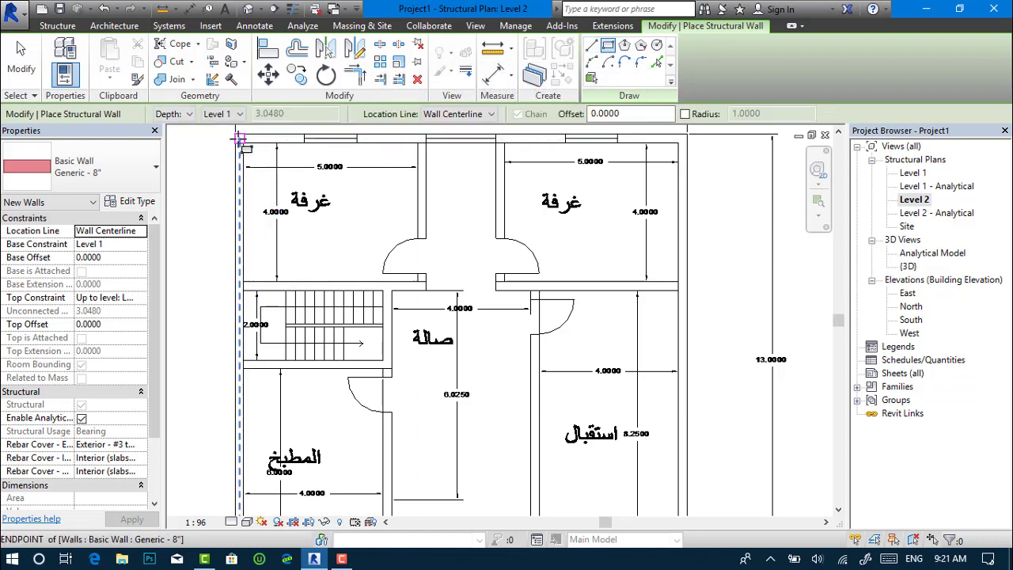
pyautogui.click(239, 138)
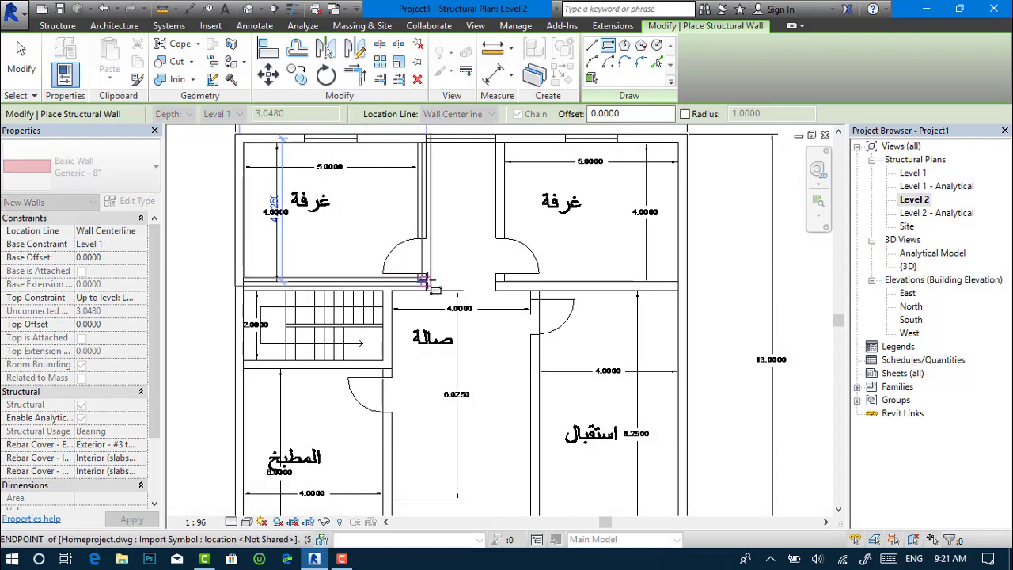
pyautogui.click(460, 281)
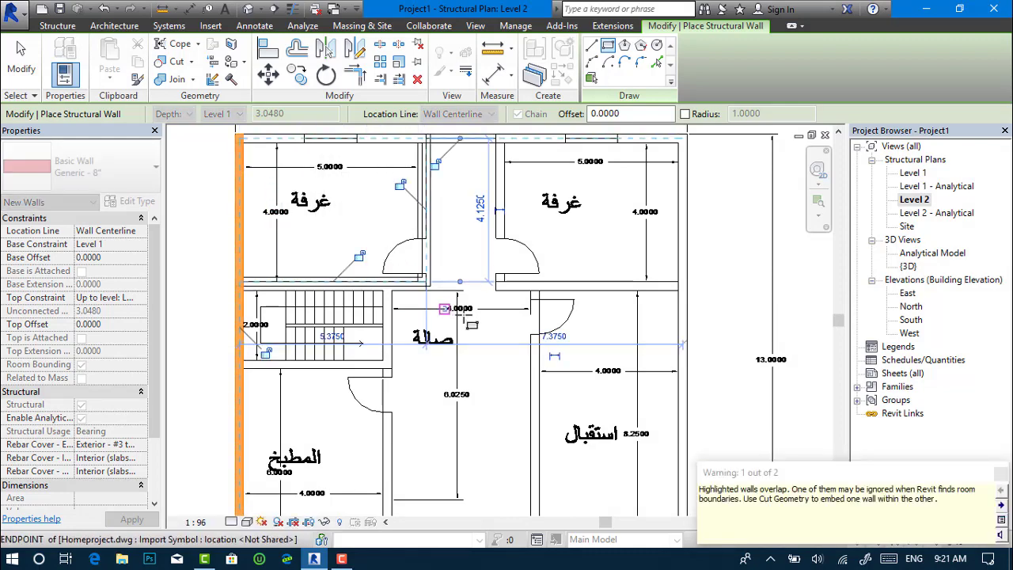
pyautogui.click(1000, 473)
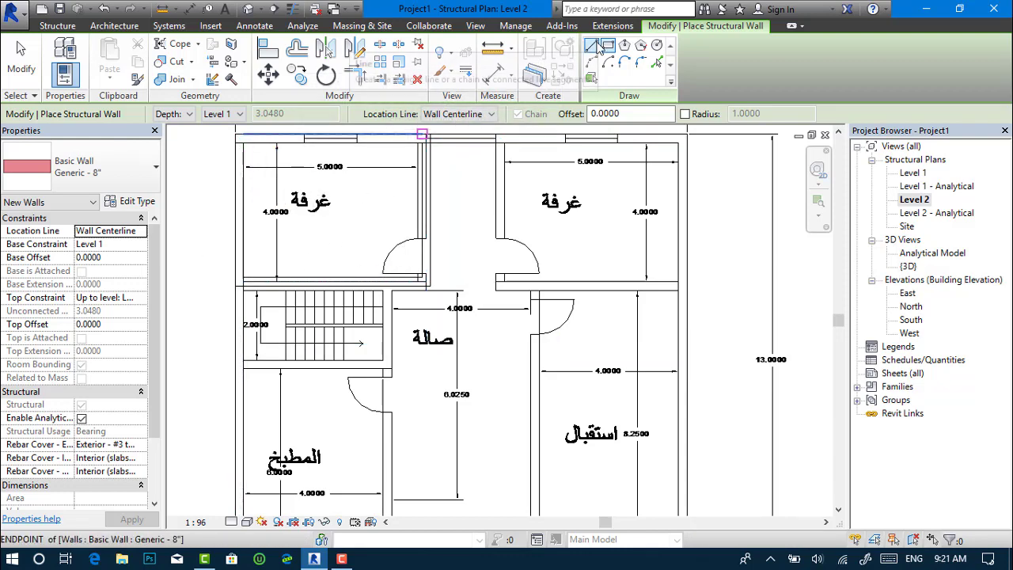
# Draw a straight wall from the left outer wall to the corridor wall above the stairs
pyautogui.click(592, 45)
pyautogui.click(239, 281)
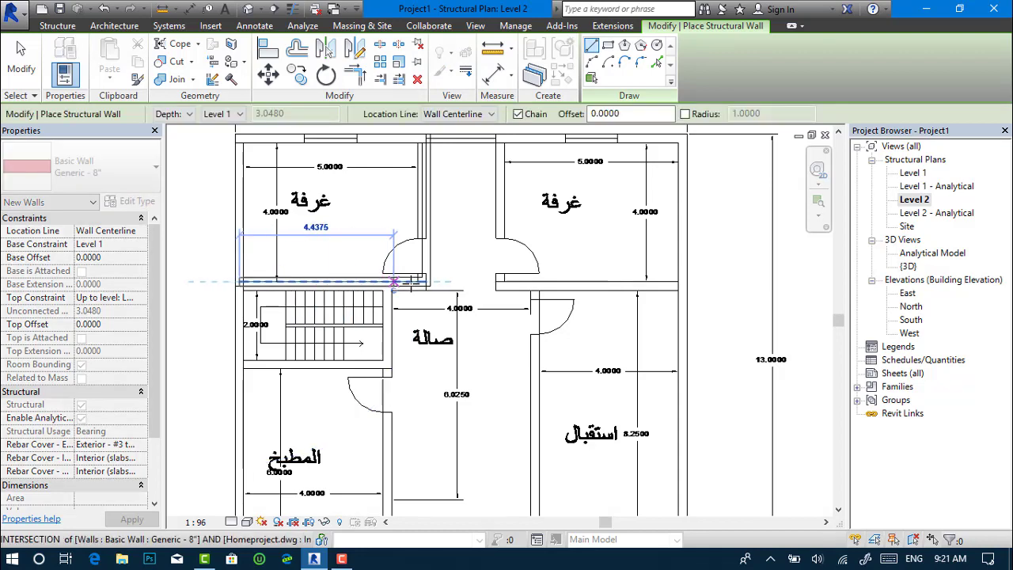
pyautogui.click(423, 280)
pyautogui.press('Escape')
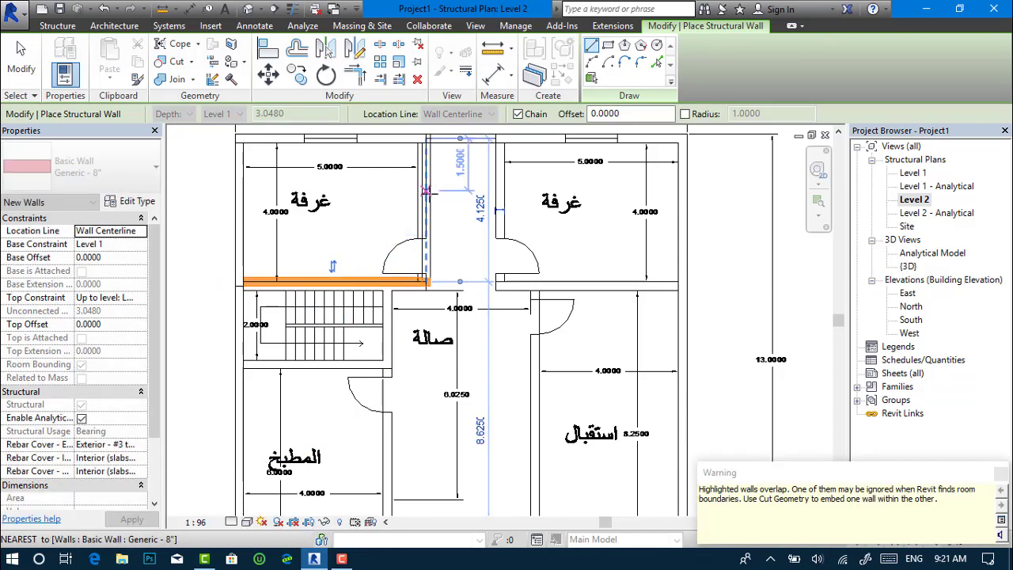
pyautogui.press('Escape')
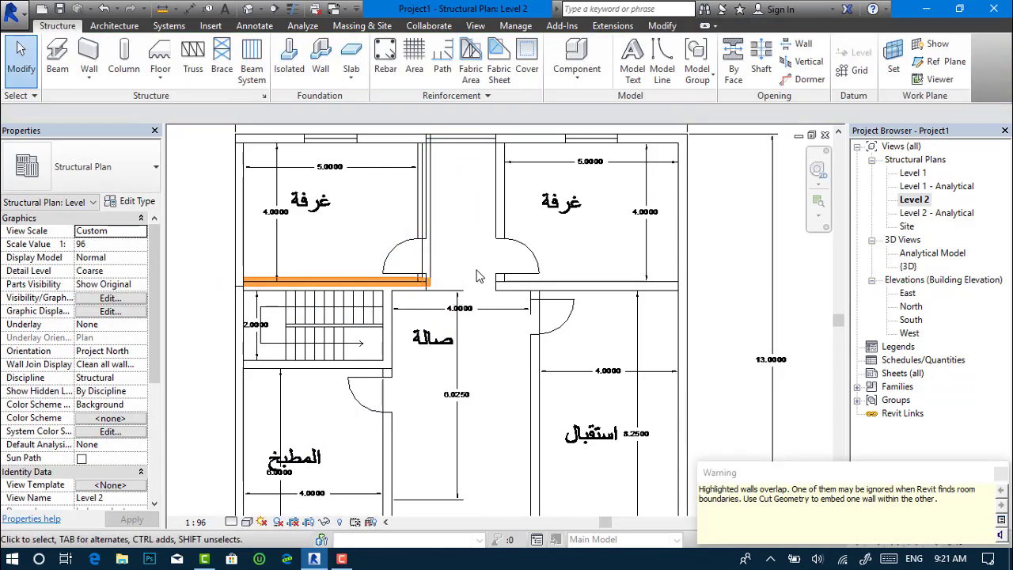
# Dismiss the overlap warning and draw a structural wall along the top-left room's lower edge
pyautogui.click(1000, 475)
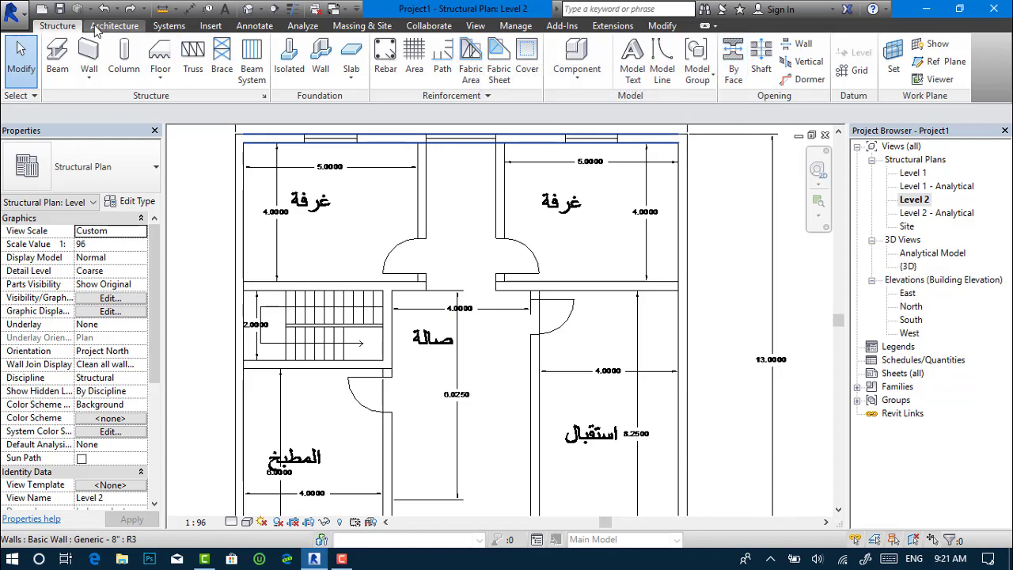
pyautogui.click(89, 73)
pyautogui.click(63, 111)
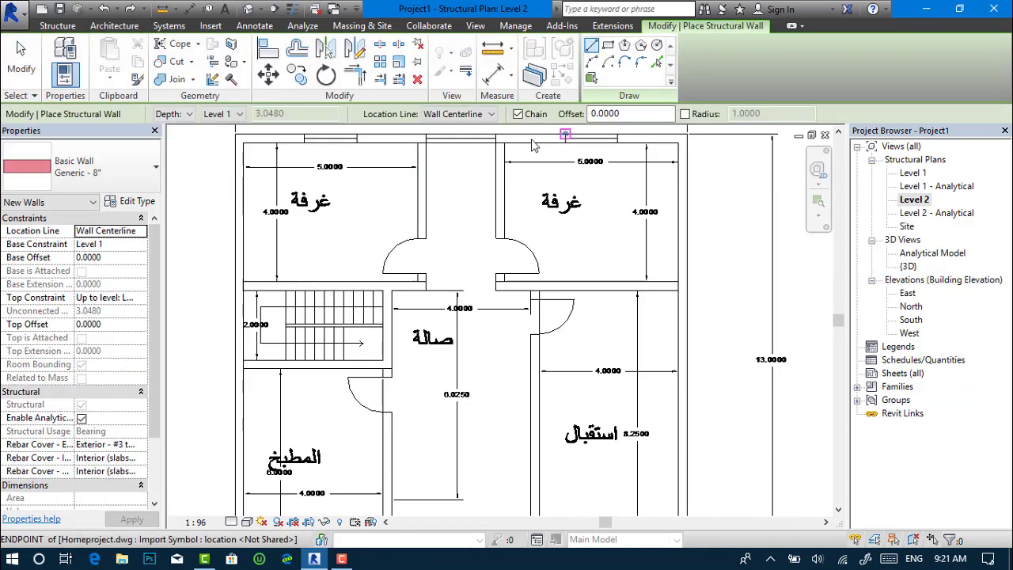
pyautogui.click(238, 286)
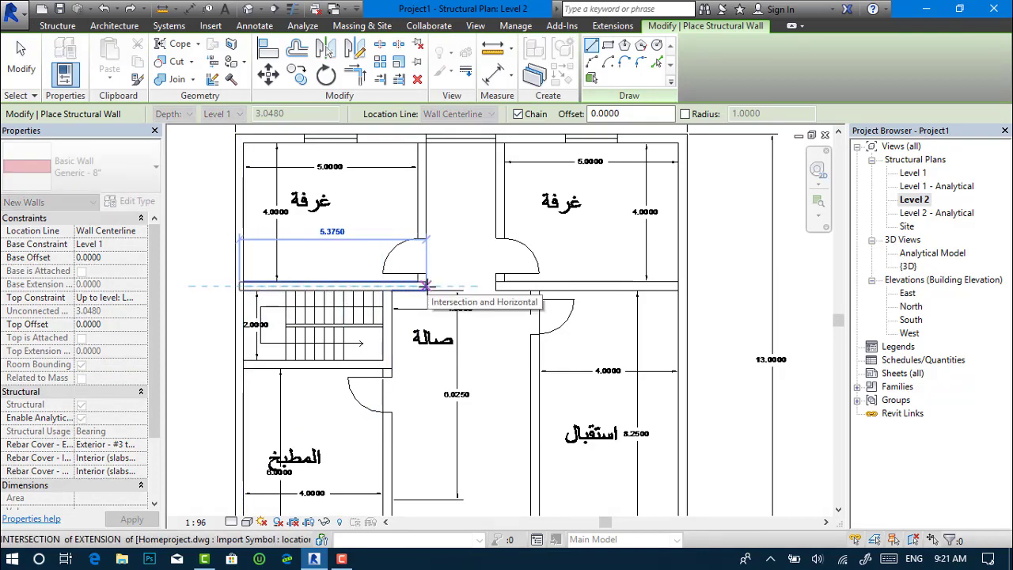
pyautogui.scroll(2, 420, 283)
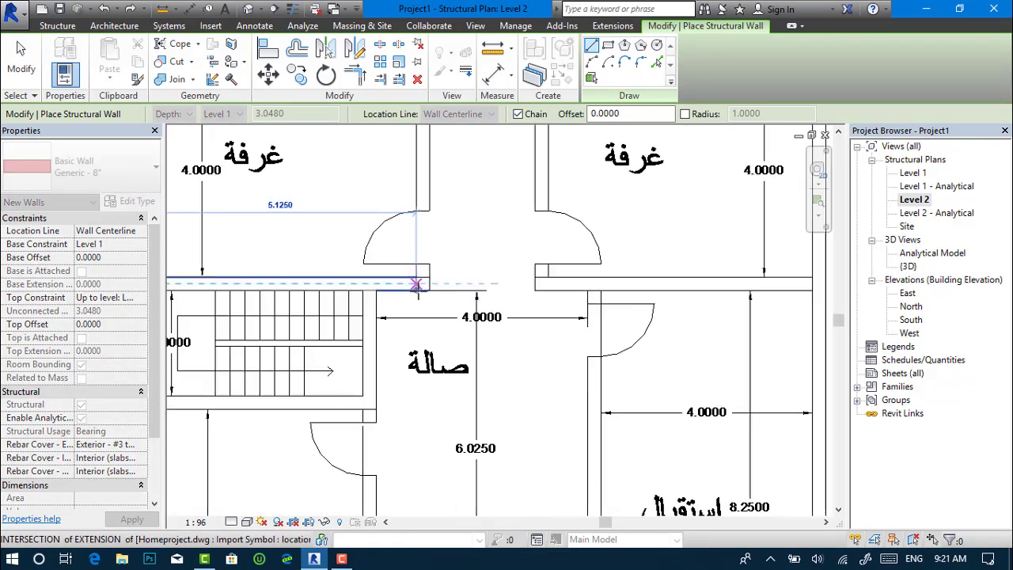
pyautogui.scroll(1, 417, 283)
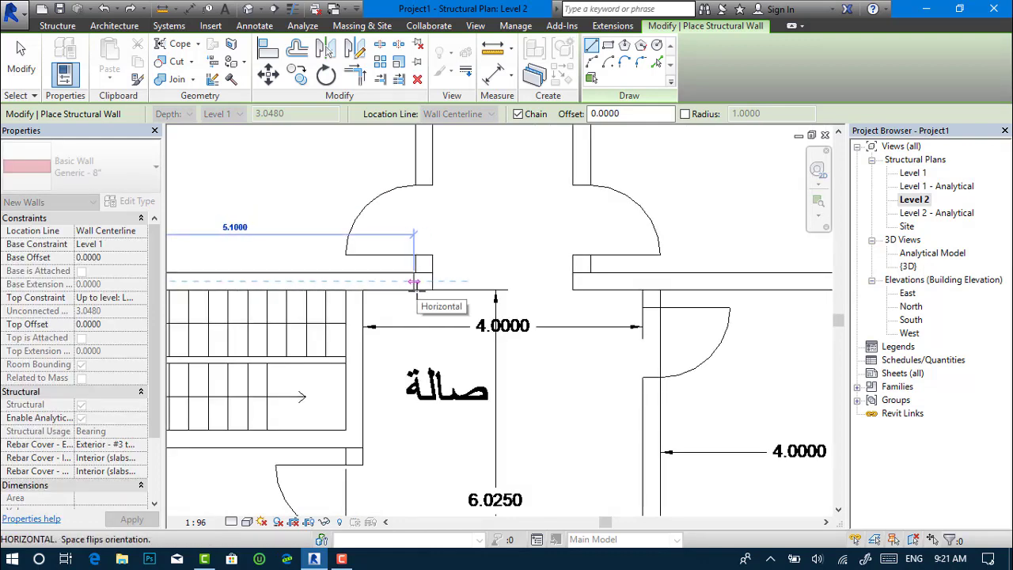
pyautogui.click(414, 282)
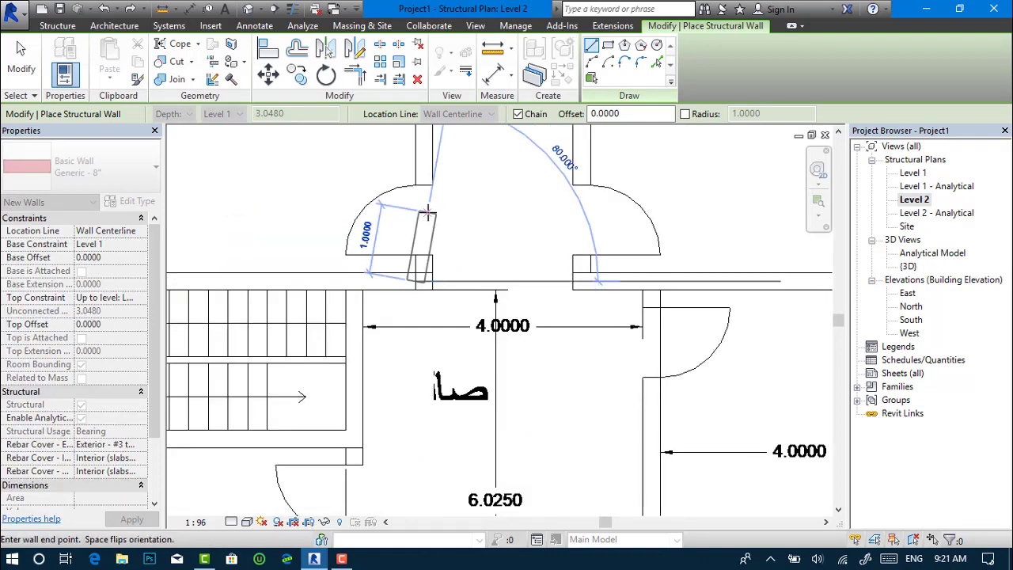
pyautogui.press('Escape')
# Draw a vertical wall along the room's right side from the top outer wall down
pyautogui.scroll(-2, 440, 185)
pyautogui.moveTo(350, 165); pyautogui.dragTo(400, 181, button='middle')
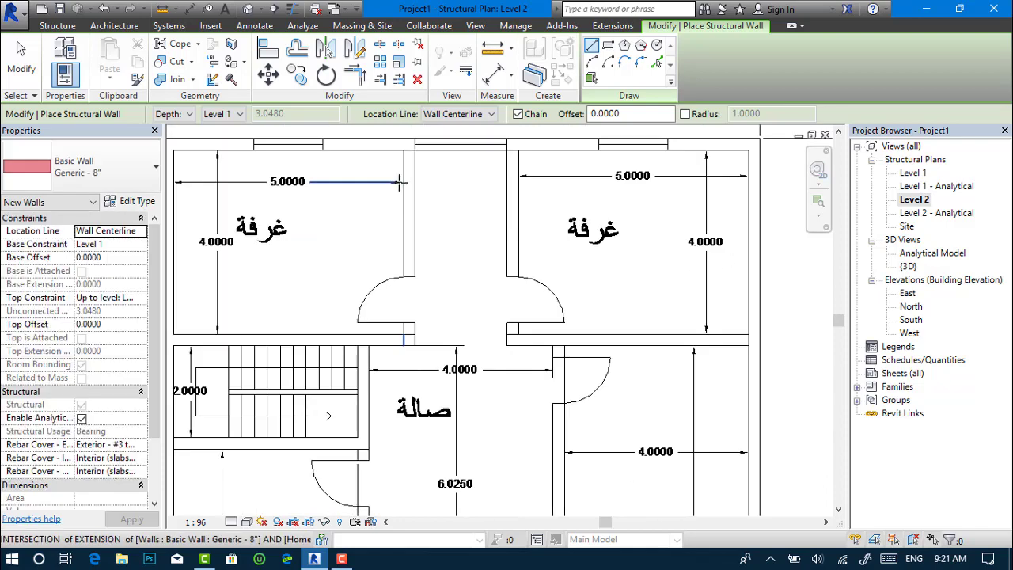
pyautogui.scroll(1, 407, 141)
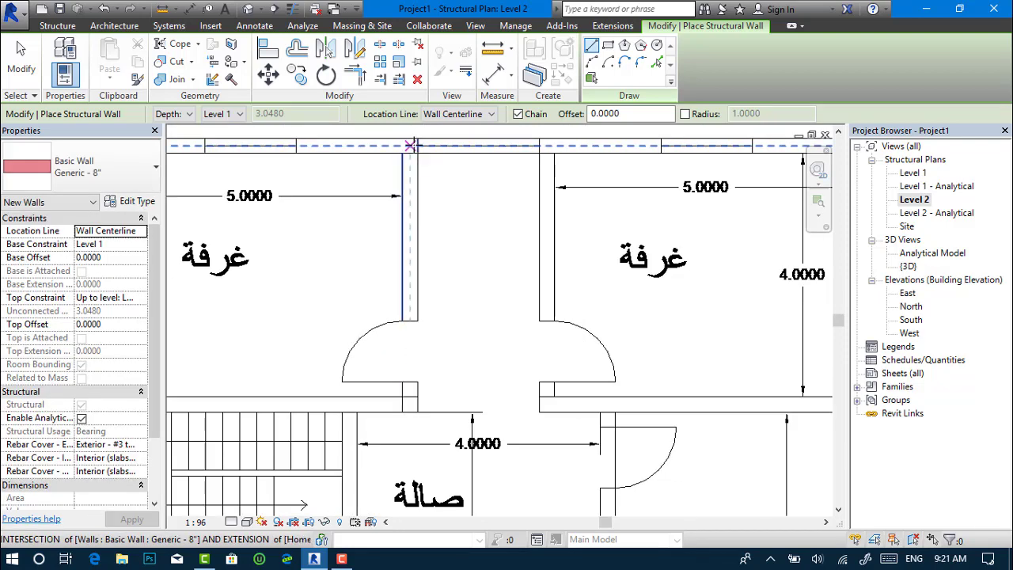
pyautogui.click(408, 145)
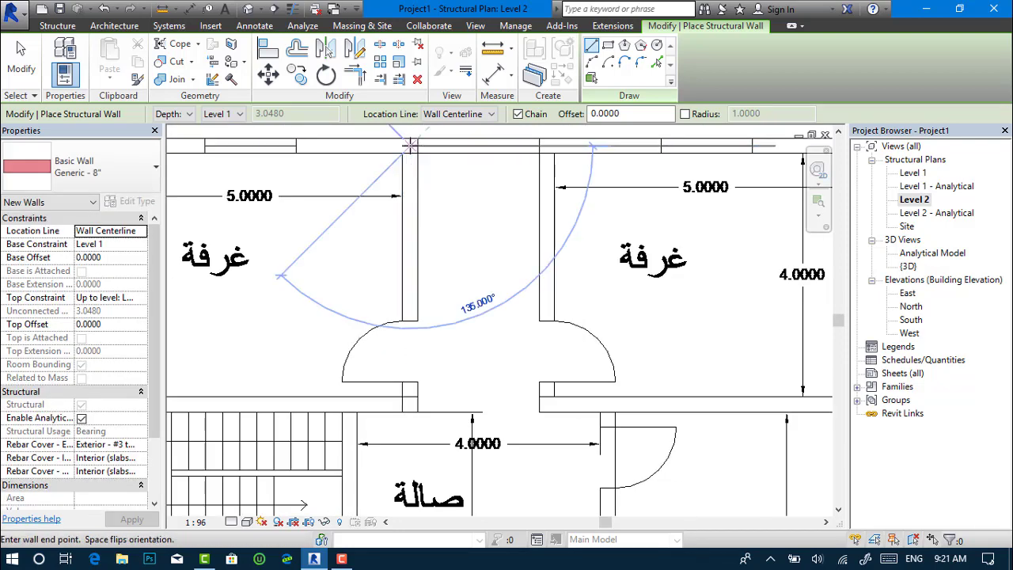
pyautogui.click(410, 404)
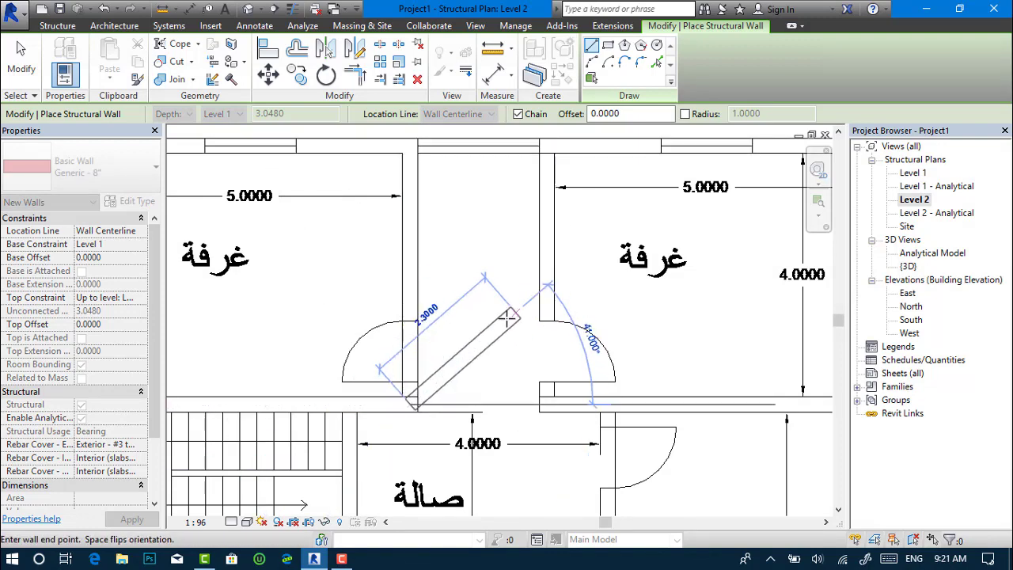
pyautogui.press('Escape')
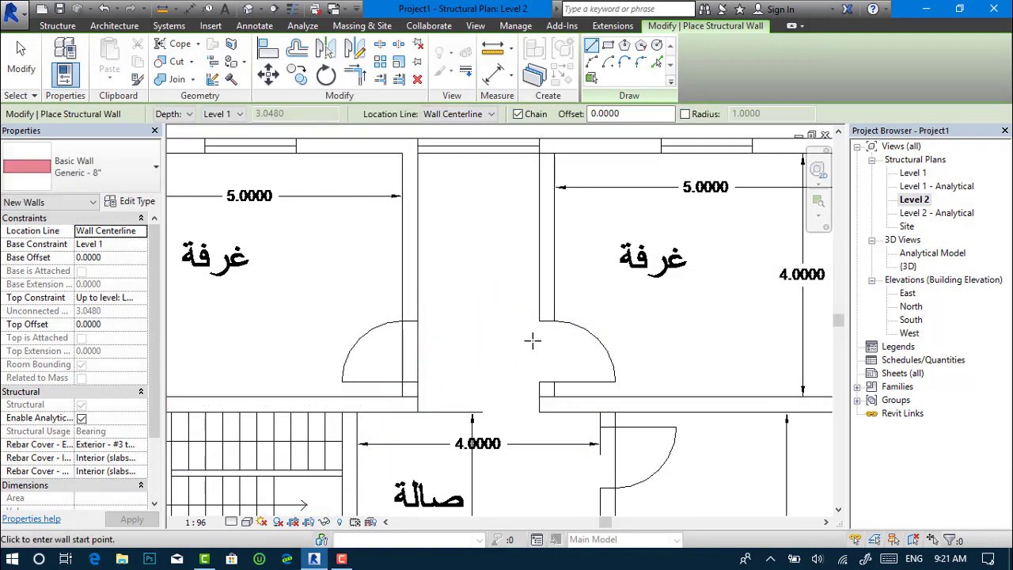
# Draw walls from the right outer wall left along the top-right room's bottom, then up to the top wall
pyautogui.moveTo(532, 340); pyautogui.dragTo(459, 346, button='middle')
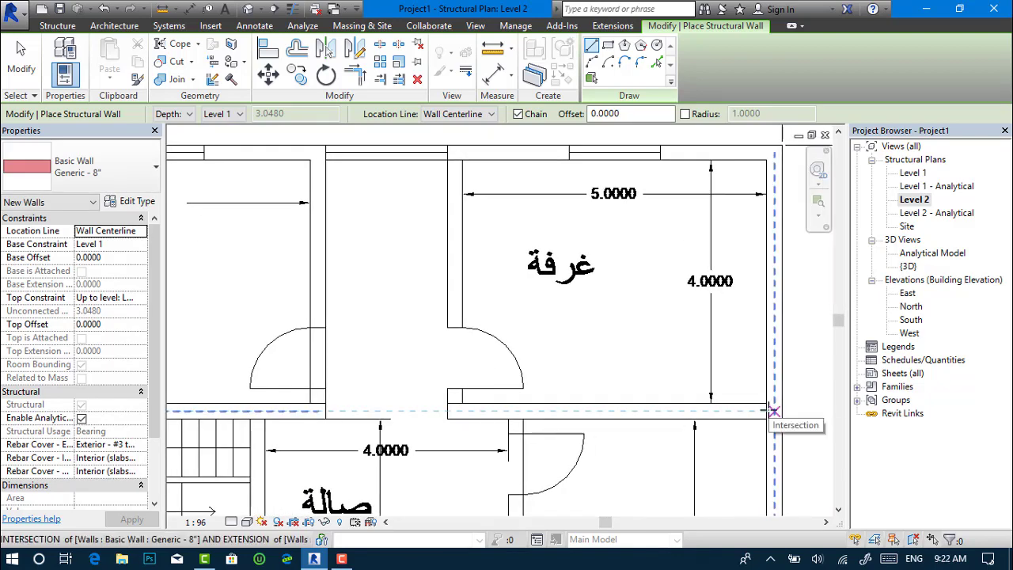
pyautogui.click(772, 410)
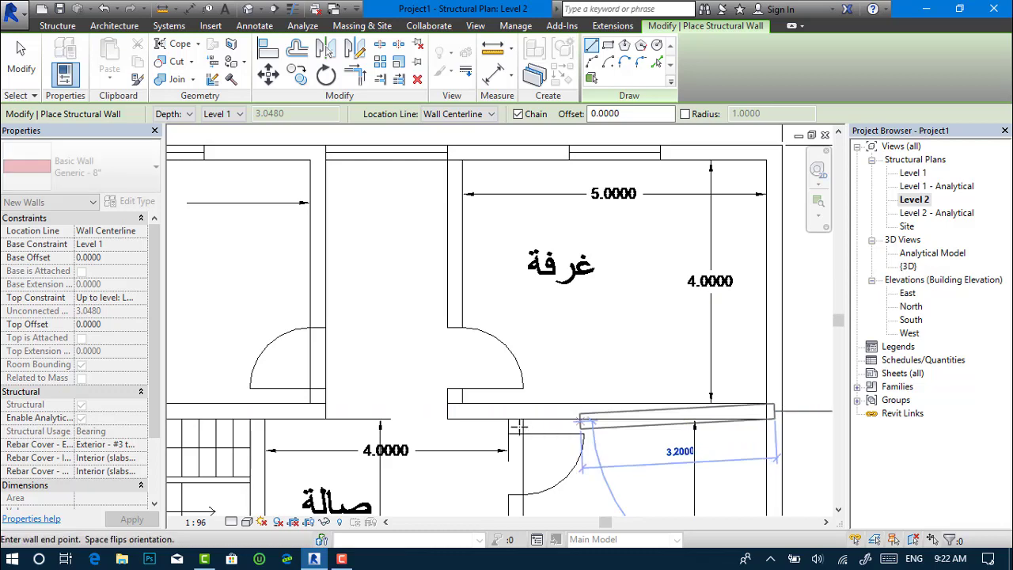
pyautogui.click(449, 410)
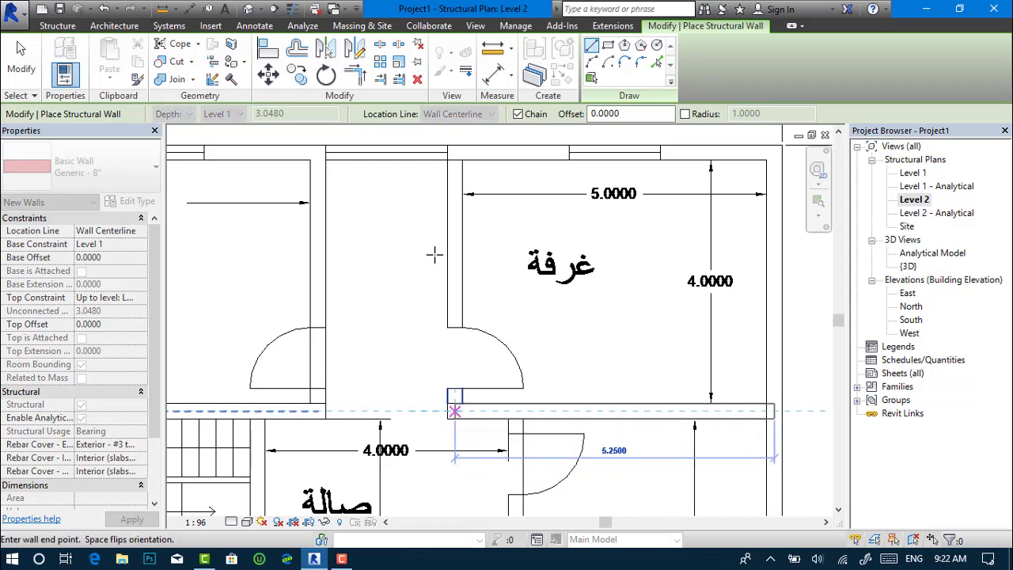
pyautogui.click(453, 153)
pyautogui.press('Escape')
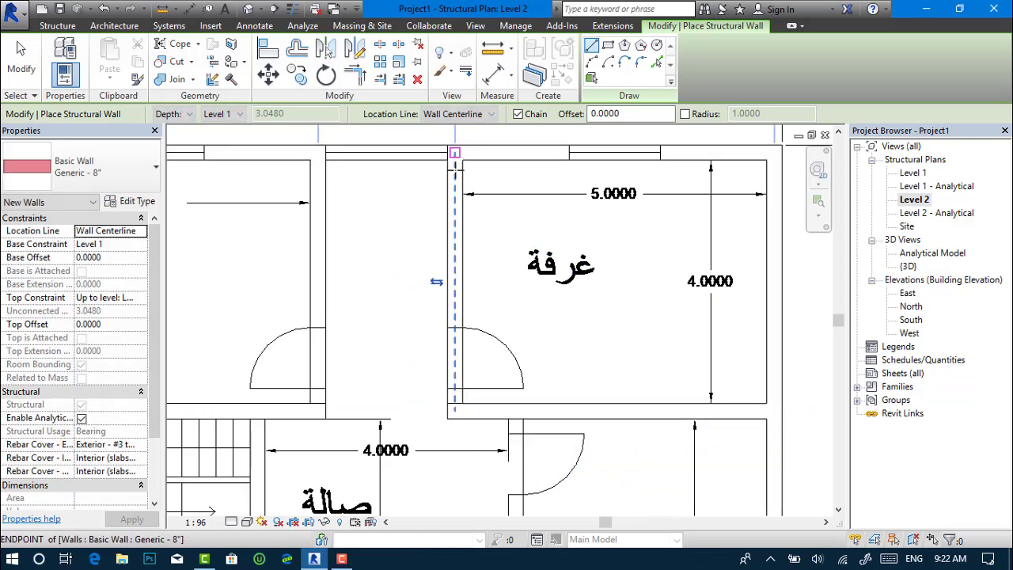
pyautogui.moveTo(429, 389)
pyautogui.mouseDown(button='middle')
pyautogui.moveTo(482, 340)
pyautogui.moveTo(487, 448)
pyautogui.moveTo(516, 293)
pyautogui.mouseUp(button='middle')
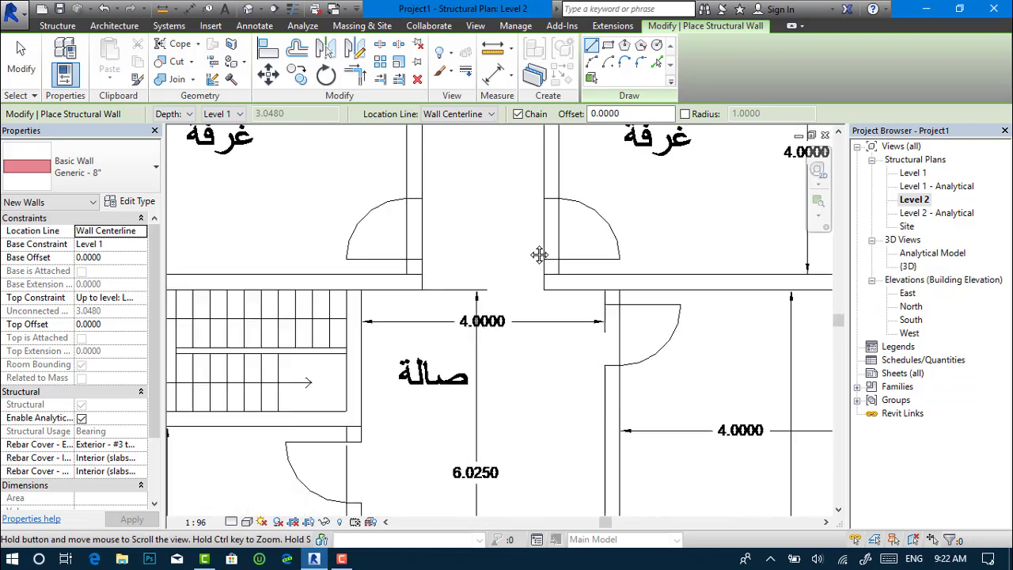
pyautogui.moveTo(515, 418); pyautogui.dragTo(538, 278, button='middle')
pyautogui.moveTo(488, 405)
pyautogui.mouseDown(button='middle')
pyautogui.moveTo(547, 340)
pyautogui.moveTo(482, 352)
pyautogui.mouseUp(button='middle')
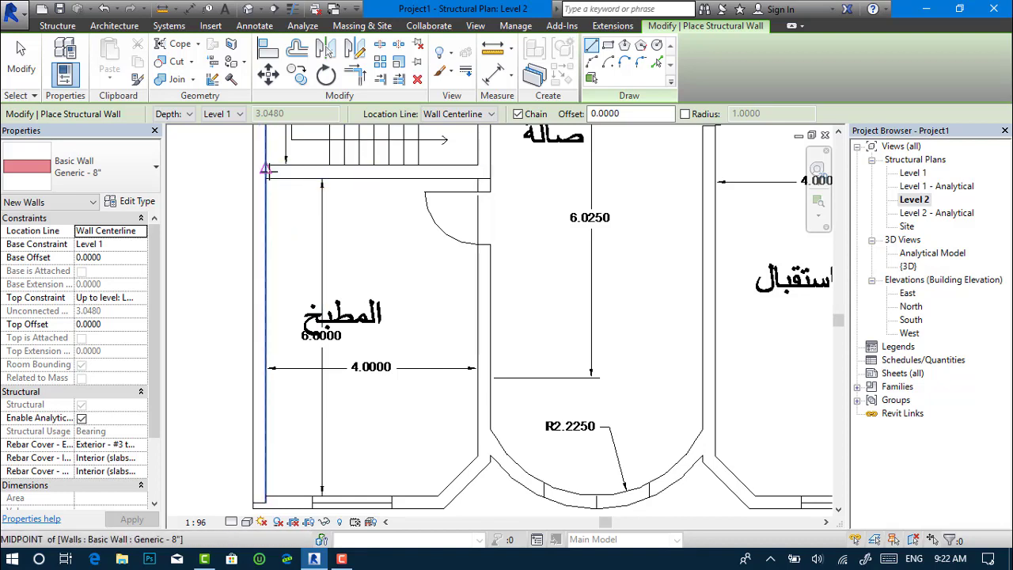
# Trace walls down the kitchen's right side, across its angled corner and along the bottom to close the loop
pyautogui.click(267, 170)
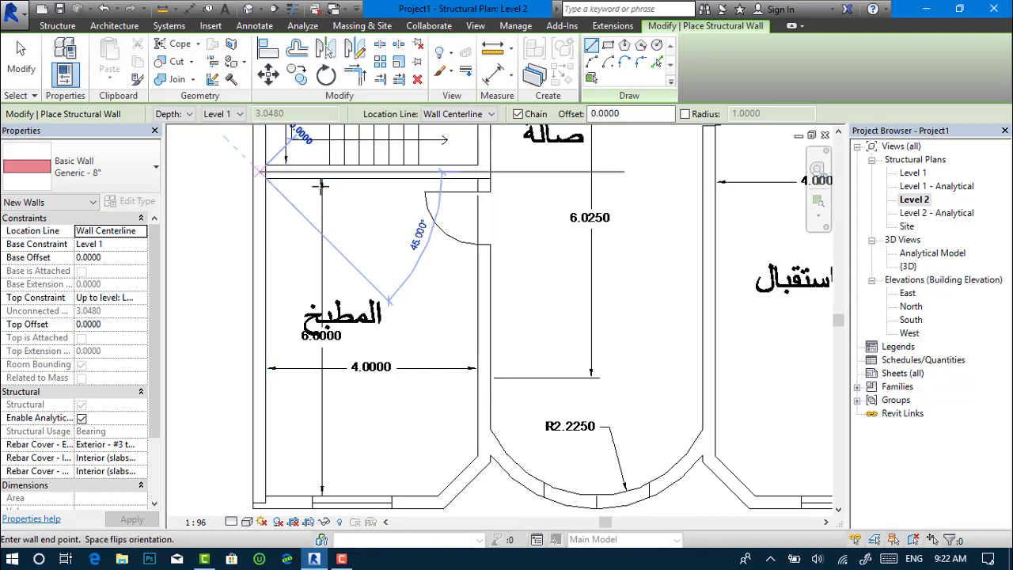
pyautogui.click(484, 171)
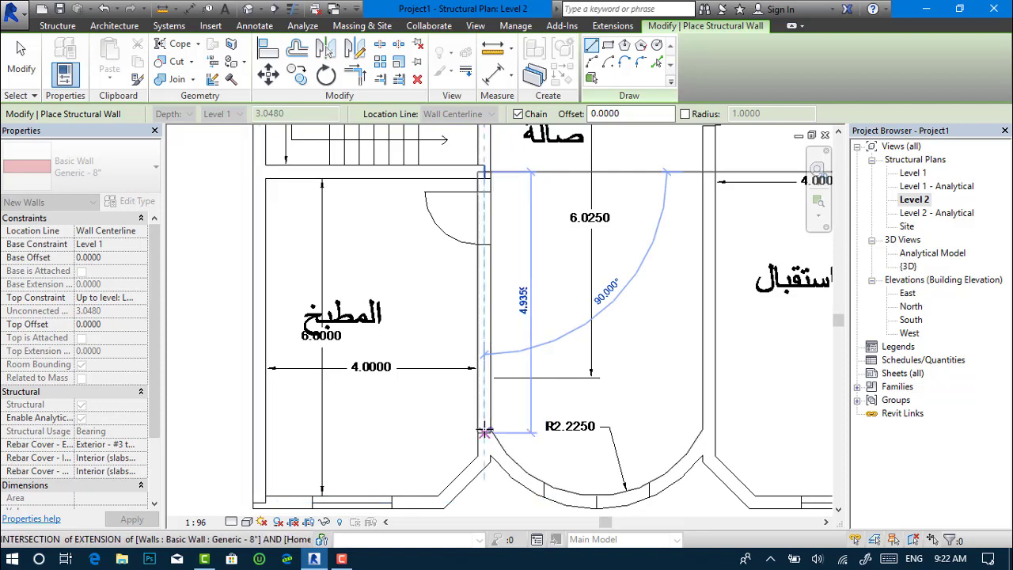
pyautogui.click(484, 458)
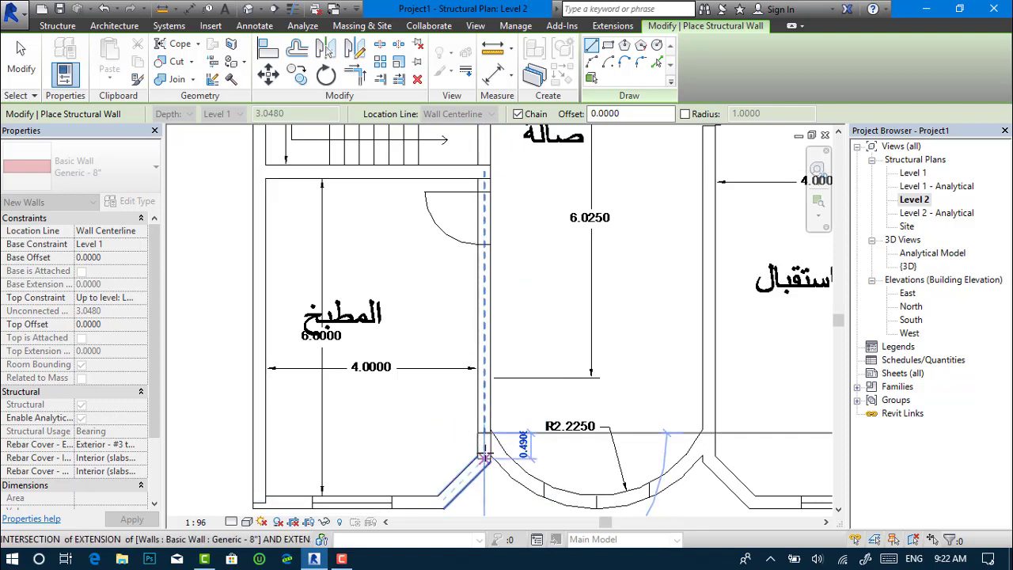
pyautogui.click(485, 458)
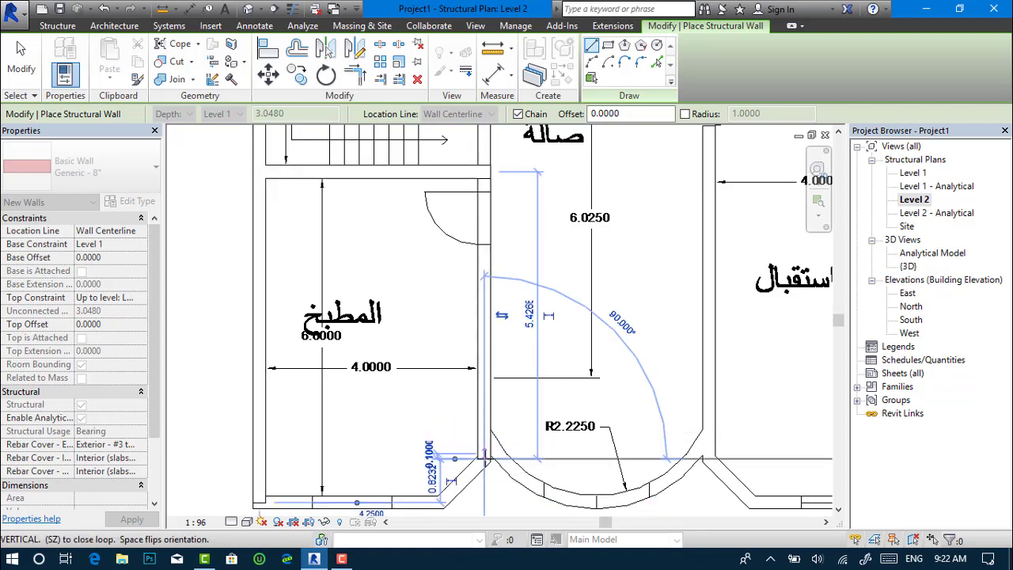
pyautogui.click(440, 500)
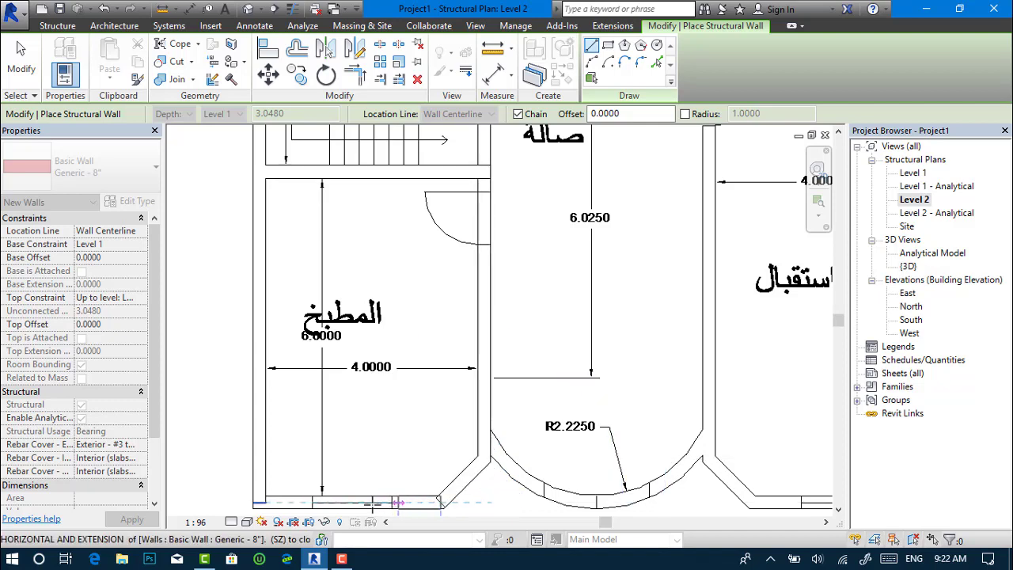
pyautogui.click(266, 501)
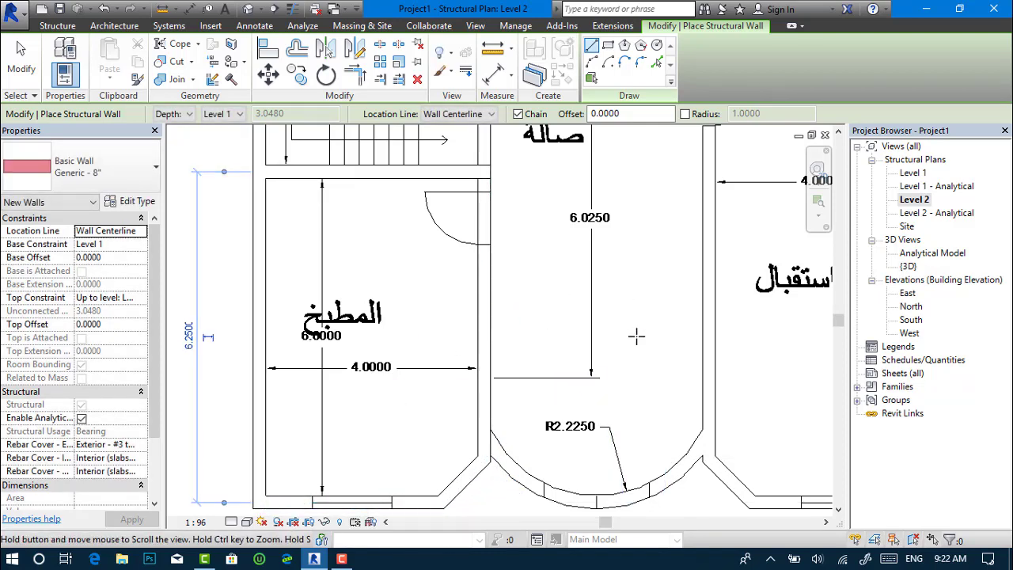
# Draw a wall from the reception room's upper-right corner to its upper-left corner
pyautogui.moveTo(639, 335); pyautogui.dragTo(560, 302, button='middle')
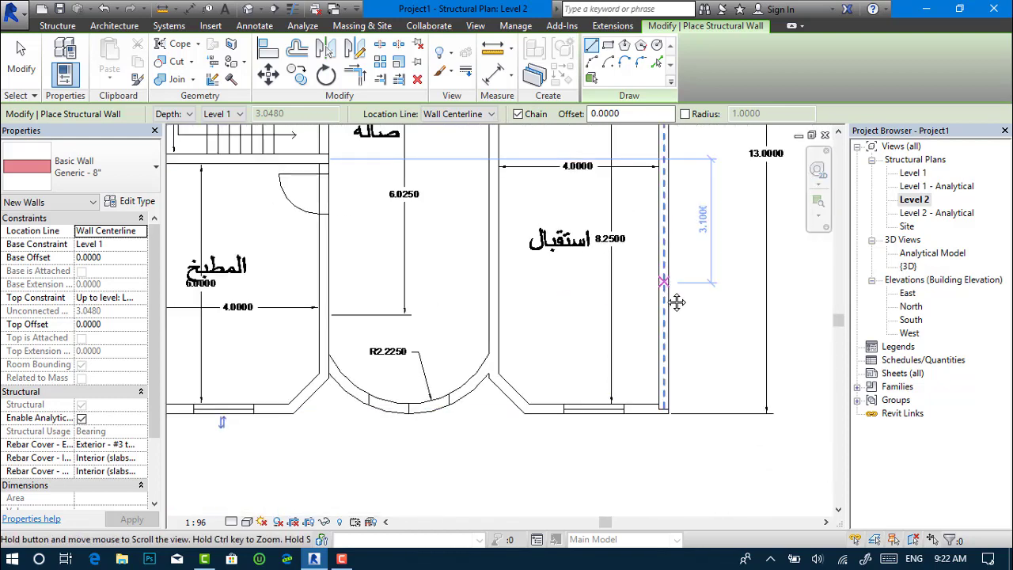
pyautogui.moveTo(674, 293); pyautogui.dragTo(629, 397, button='middle')
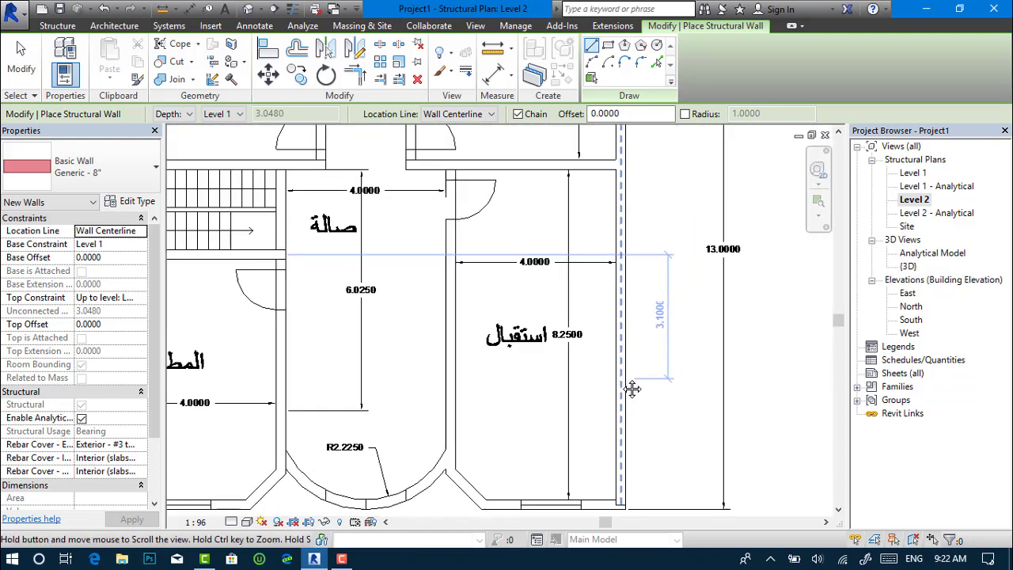
pyautogui.click(618, 171)
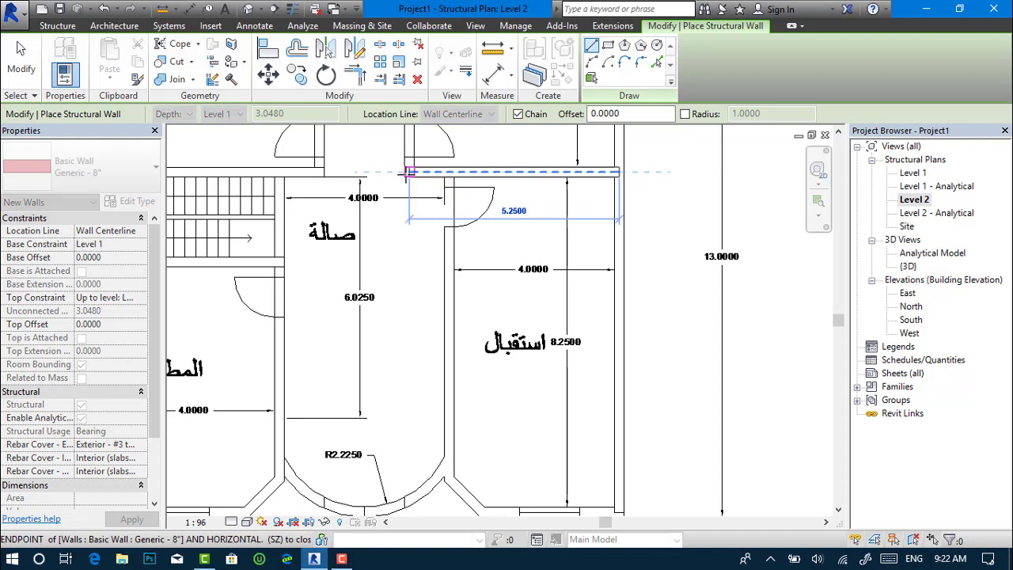
pyautogui.click(449, 171)
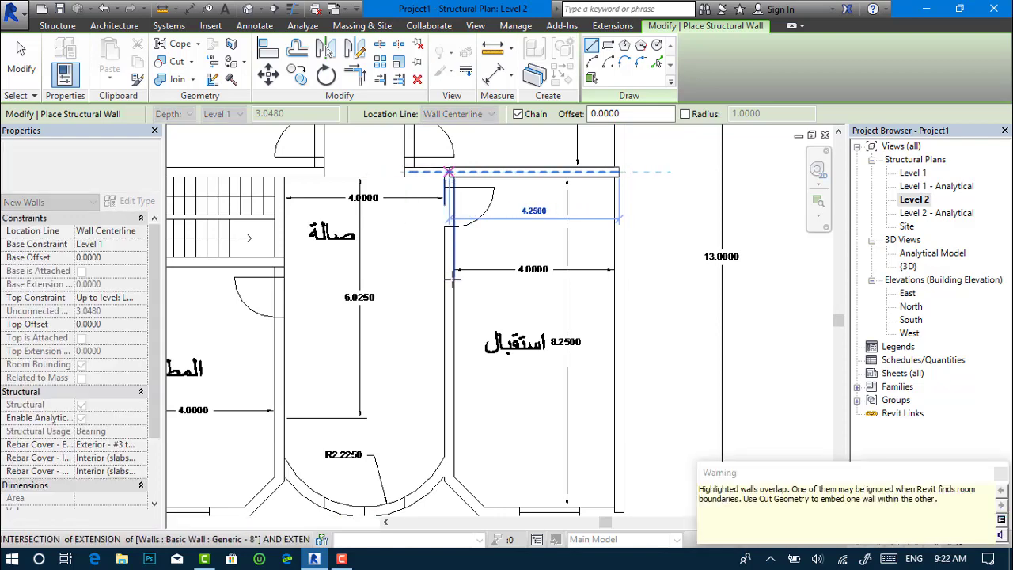
pyautogui.press('Escape')
pyautogui.press('Escape')
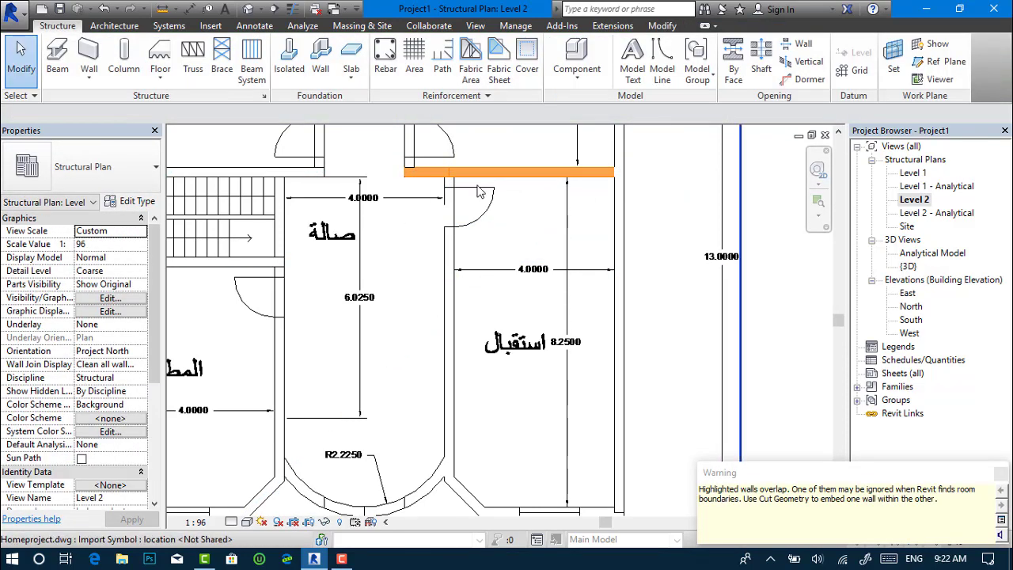
# Dismiss the overlap warning and trace structural walls down the reception room's left side, angled corner and bottom
pyautogui.click(1001, 475)
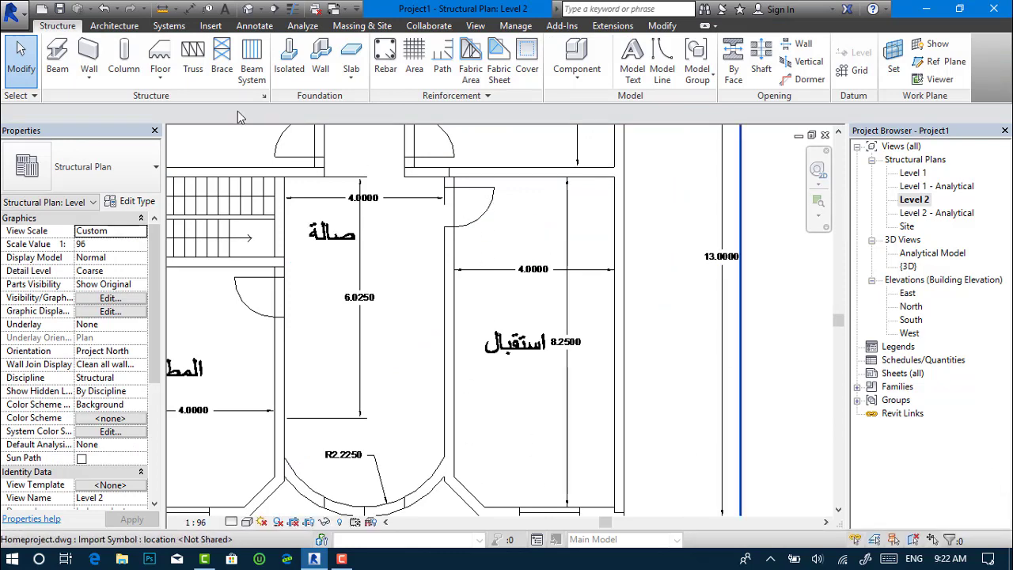
pyautogui.click(89, 76)
pyautogui.click(83, 104)
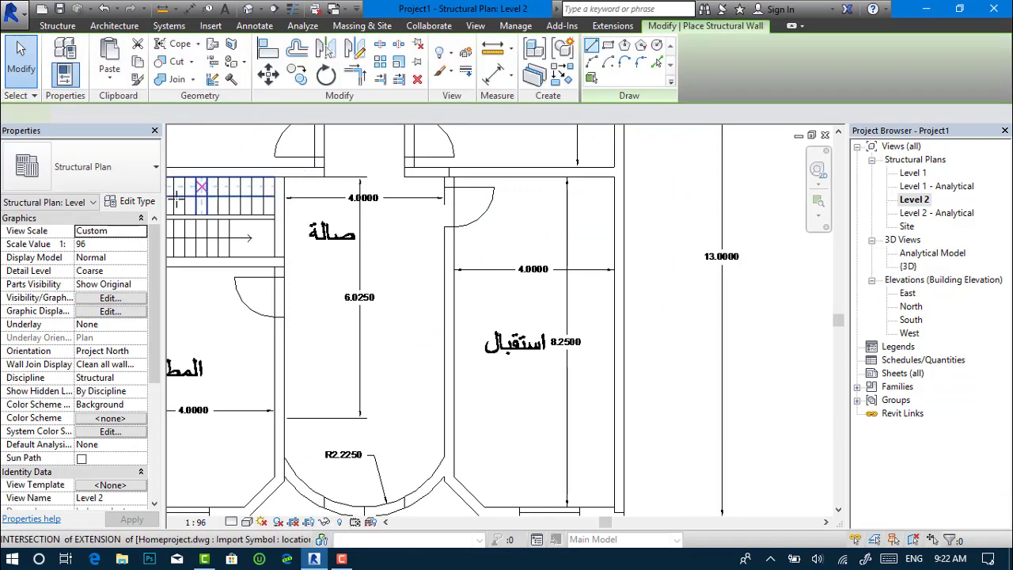
pyautogui.click(448, 173)
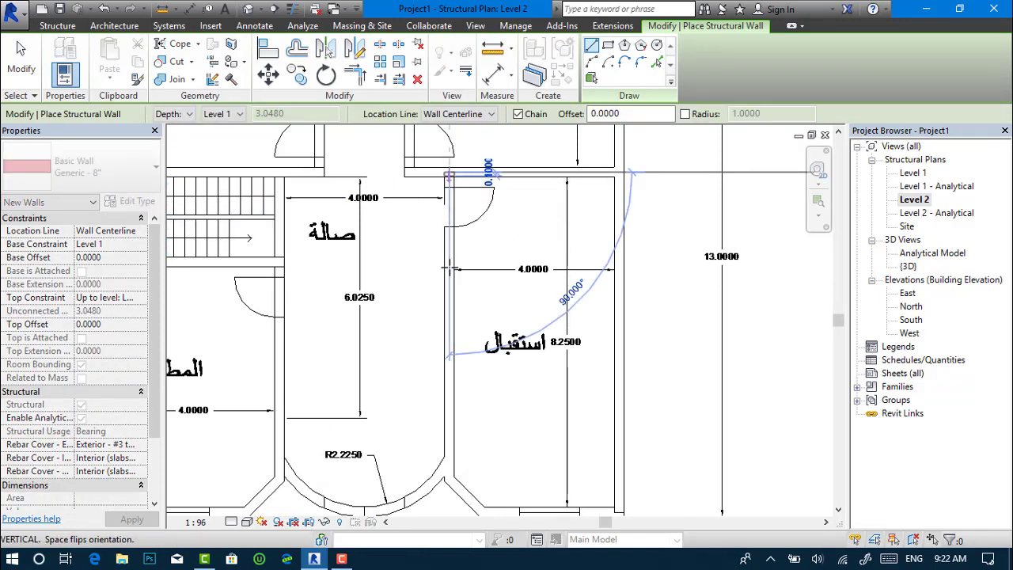
pyautogui.click(448, 458)
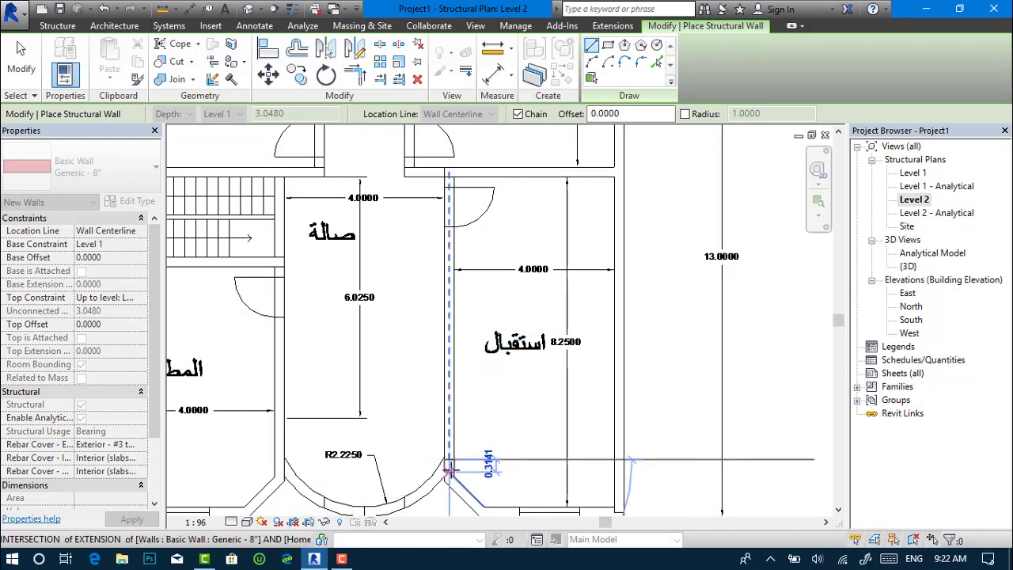
pyautogui.click(448, 474)
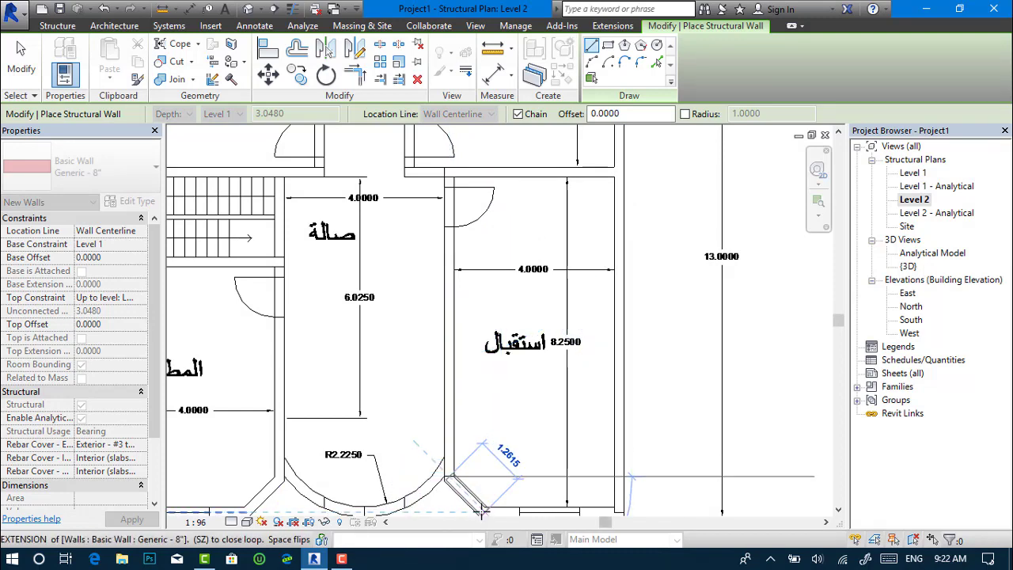
pyautogui.moveTo(489, 491); pyautogui.dragTo(489, 386, button='middle')
pyautogui.scroll(3, 475, 372)
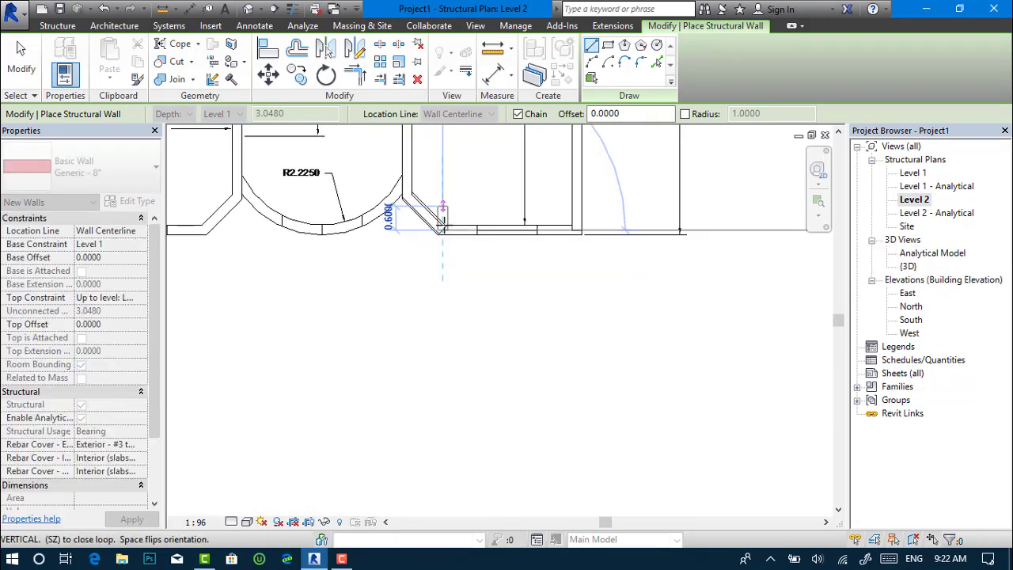
pyautogui.scroll(2, 491, 237)
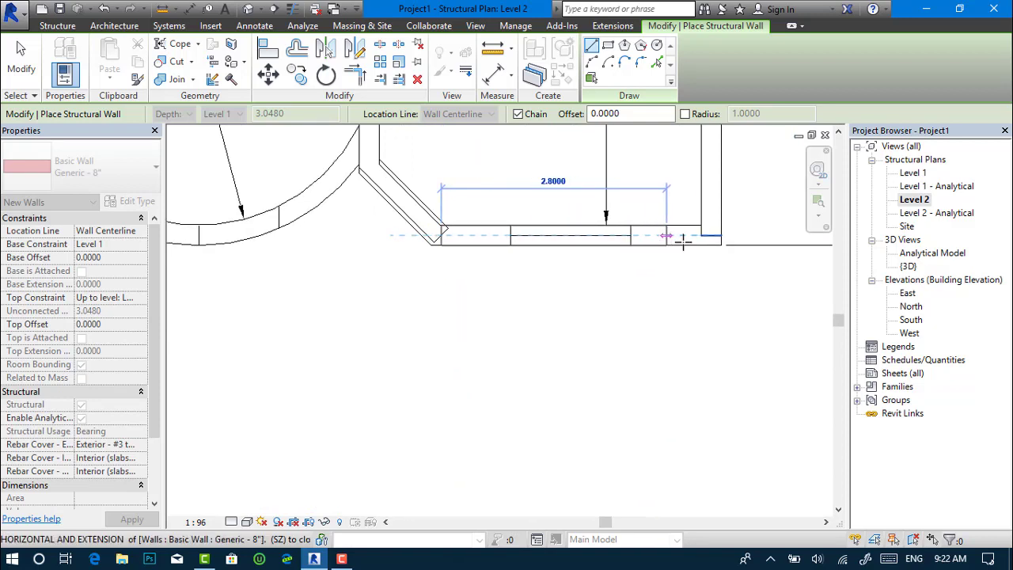
pyautogui.click(710, 235)
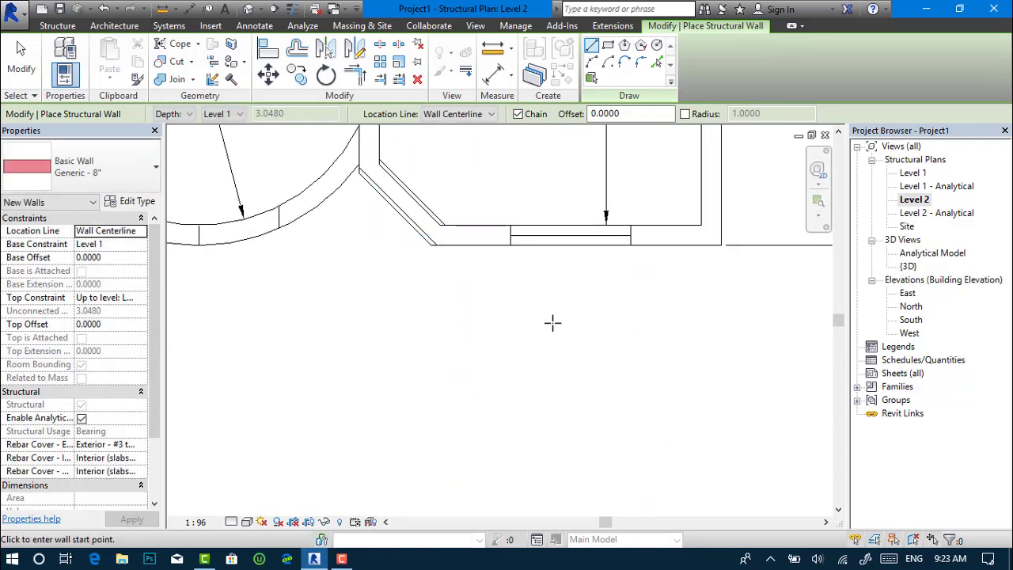
pyautogui.moveTo(519, 161); pyautogui.dragTo(543, 351, button='middle')
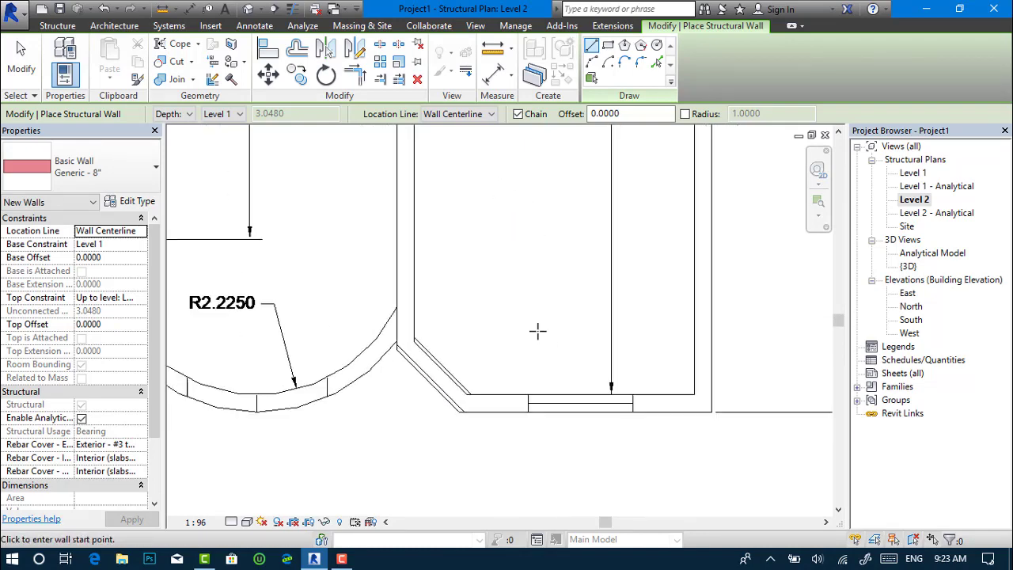
pyautogui.scroll(-2, 543, 351)
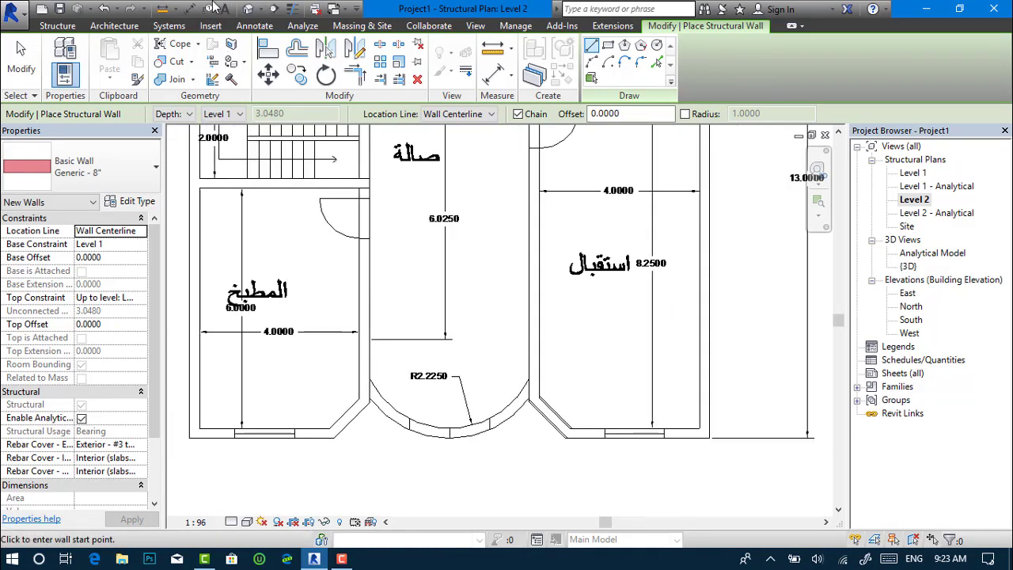
# Switch to the 3D view and orbit around the U-shaped brick wall layout
pyautogui.click(248, 9)
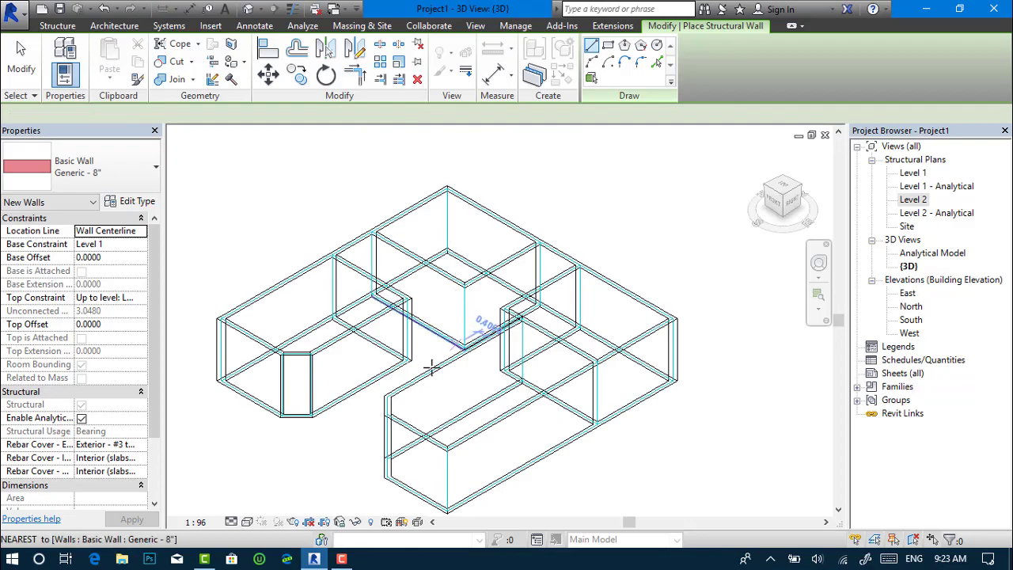
pyautogui.scroll(2, 432, 368)
pyautogui.scroll(-2, 492, 386)
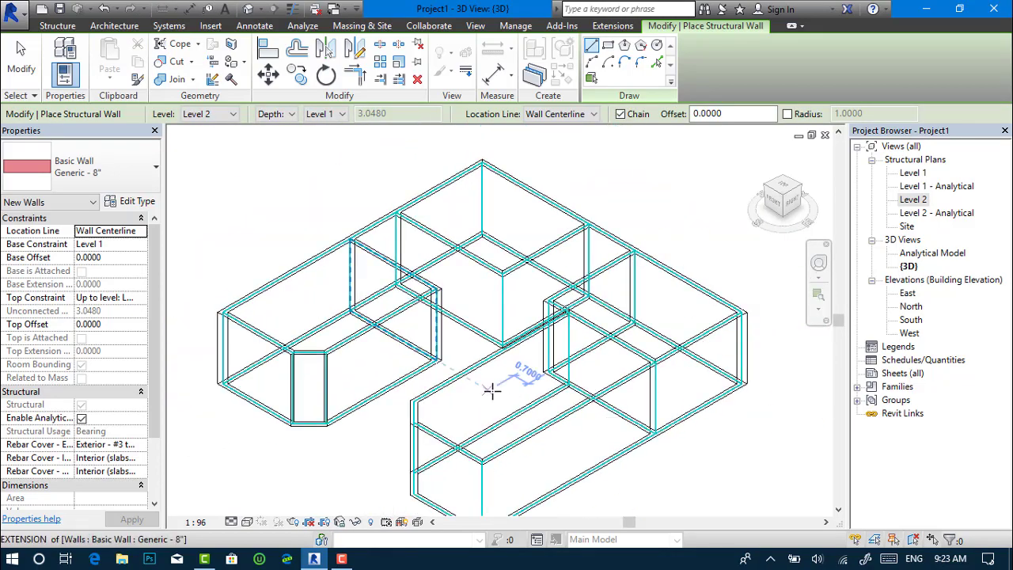
pyautogui.press('Escape')
pyautogui.press('Escape')
pyautogui.moveTo(388, 468)
pyautogui.keyDown('shift'); pyautogui.mouseDown(button='middle')
pyautogui.moveTo(610, 467)
pyautogui.moveTo(572, 442)
pyautogui.mouseUp(button='middle'); pyautogui.keyUp('shift')
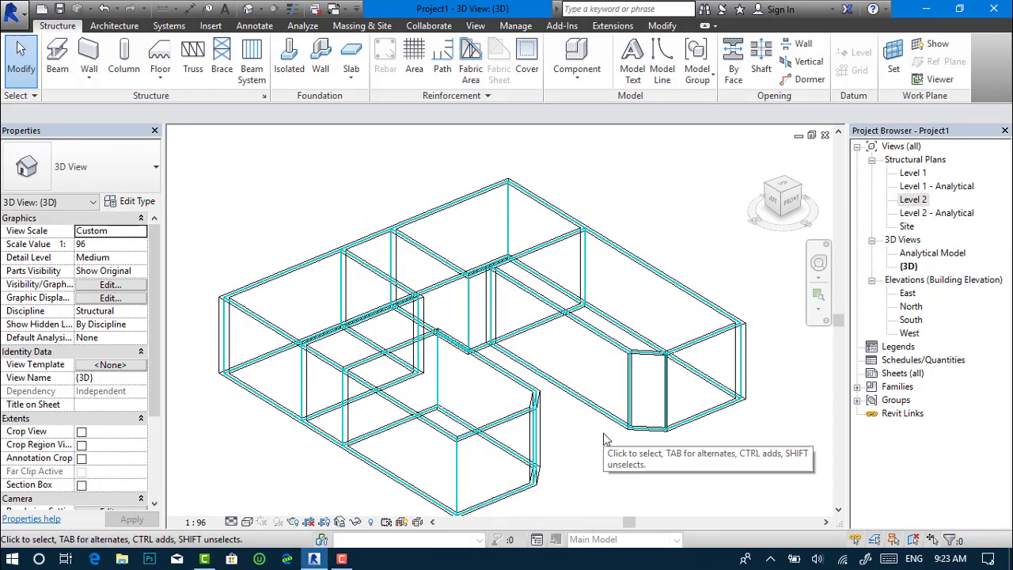
pyautogui.moveTo(599, 452)
pyautogui.keyDown('shift'); pyautogui.mouseDown(button='middle')
pyautogui.moveTo(564, 486)
pyautogui.moveTo(435, 409)
pyautogui.mouseUp(button='middle'); pyautogui.keyUp('shift')
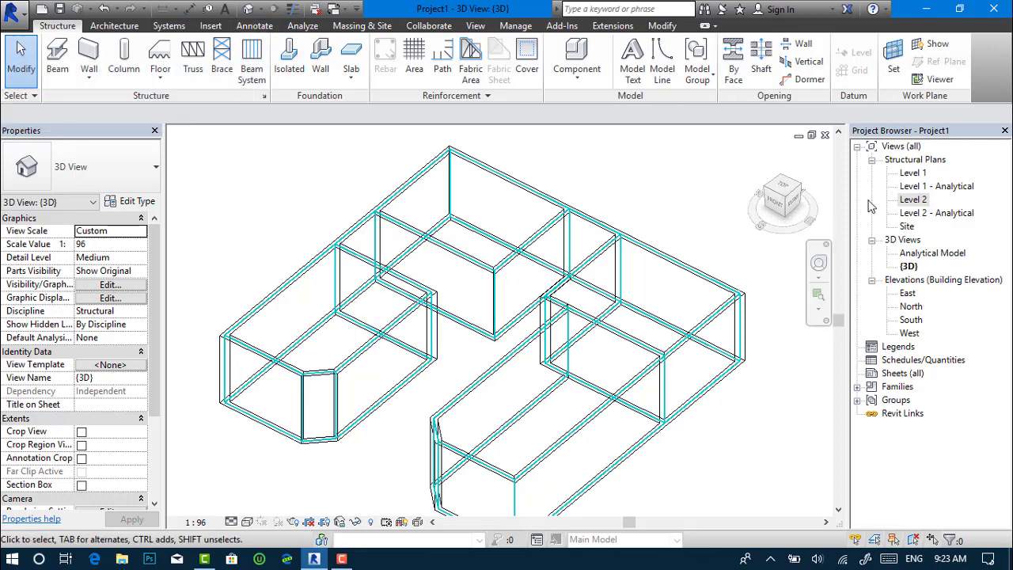
# On the Level 2 plan, start a new wall matching the straight wall beside the hall (CS)
pyautogui.doubleClick(914, 202)
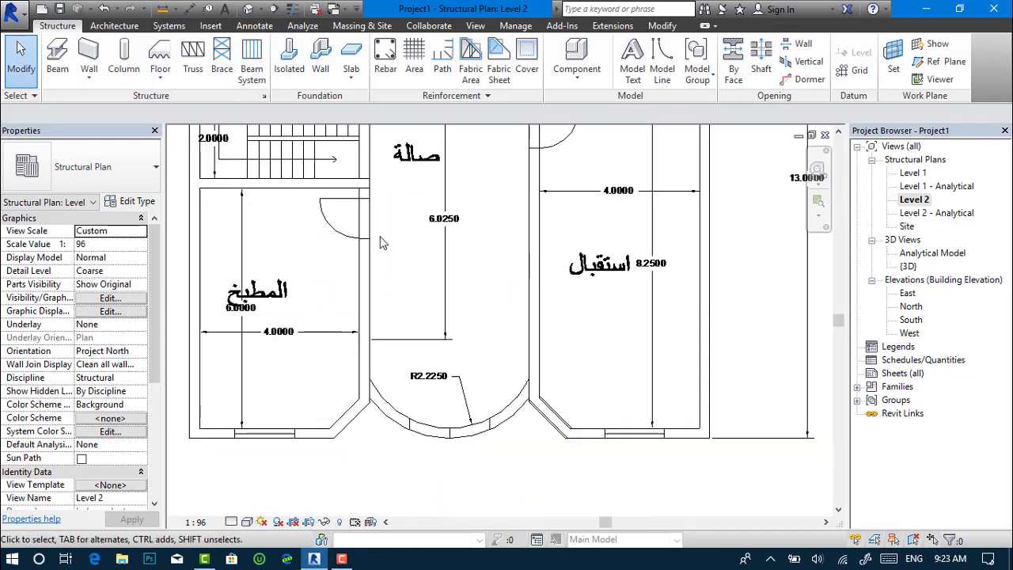
pyautogui.click(544, 158)
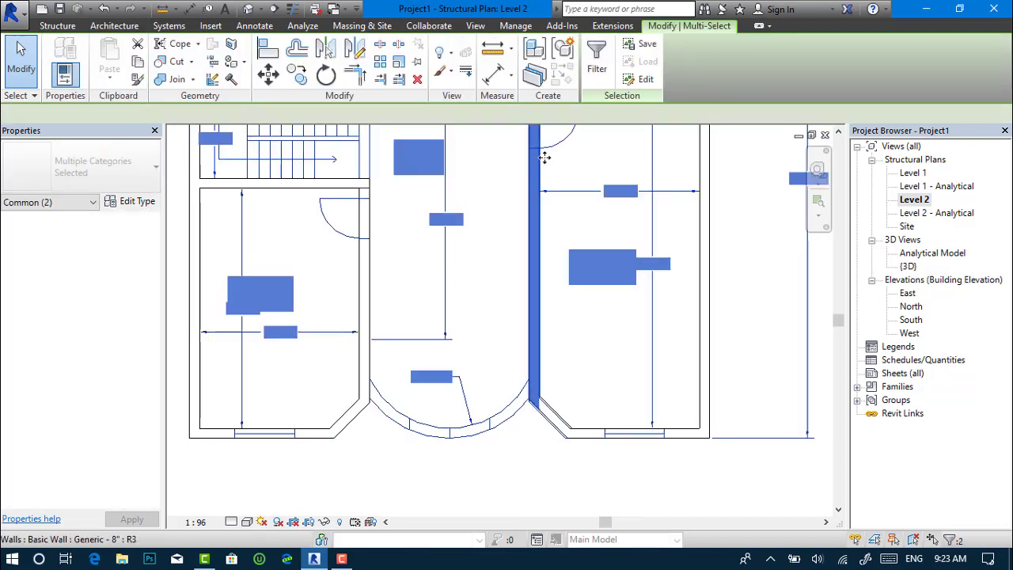
pyautogui.press('Escape')
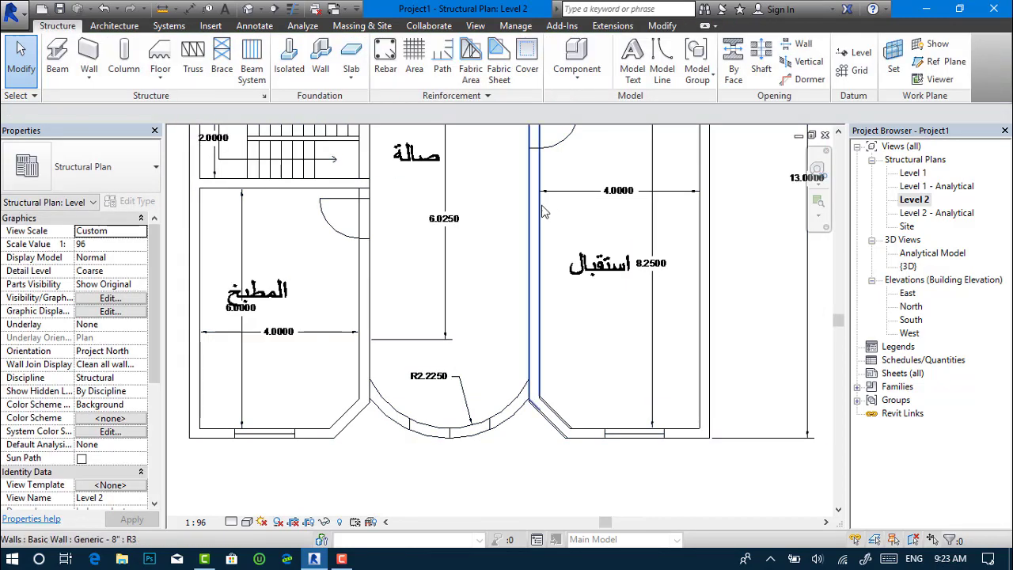
pyautogui.click(536, 227)
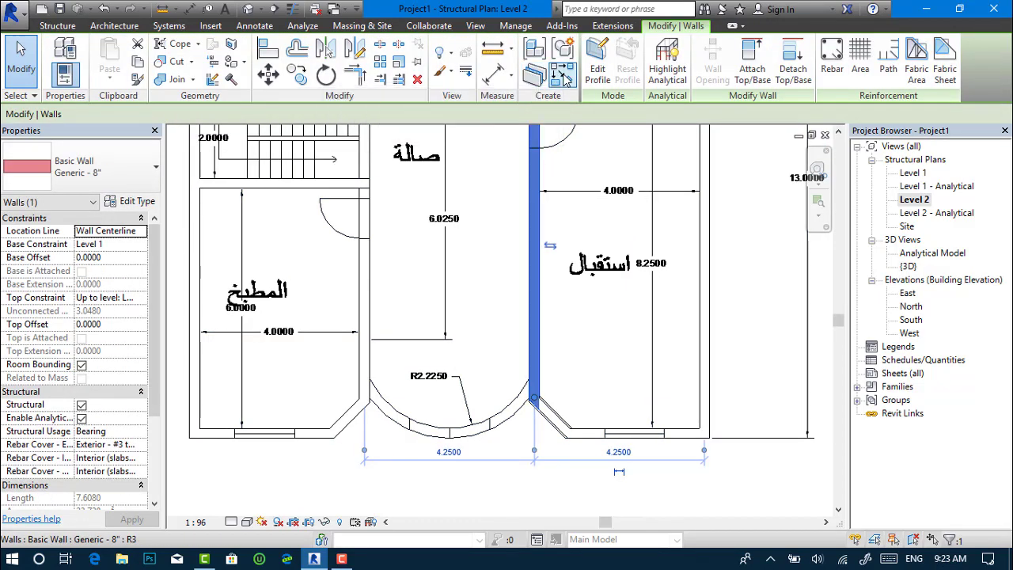
pyautogui.press('c')
pyautogui.press('s')
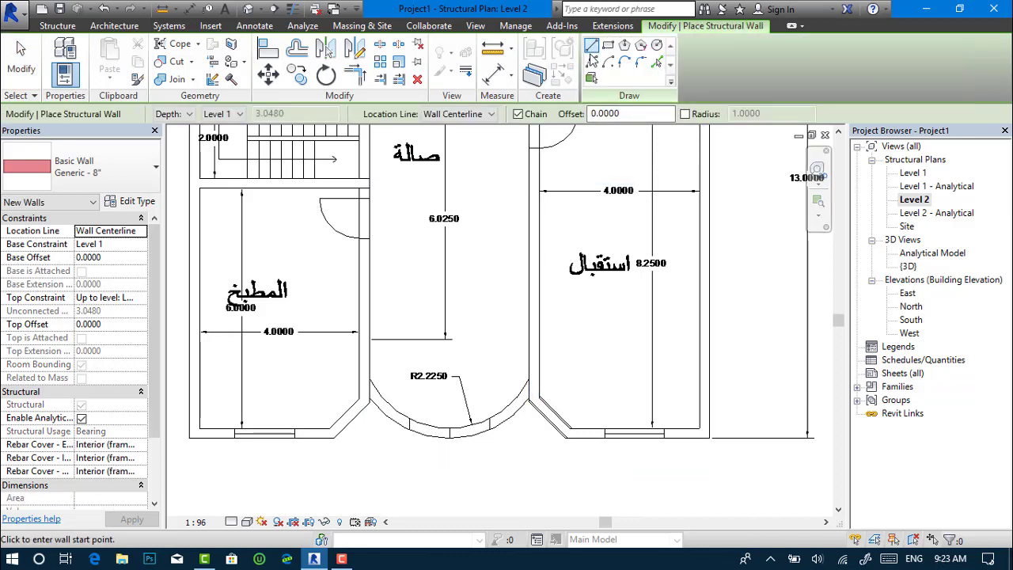
# Trace the hall's curved arc with Pick Lines, using location line Core Face: Exterior
pyautogui.click(660, 63)
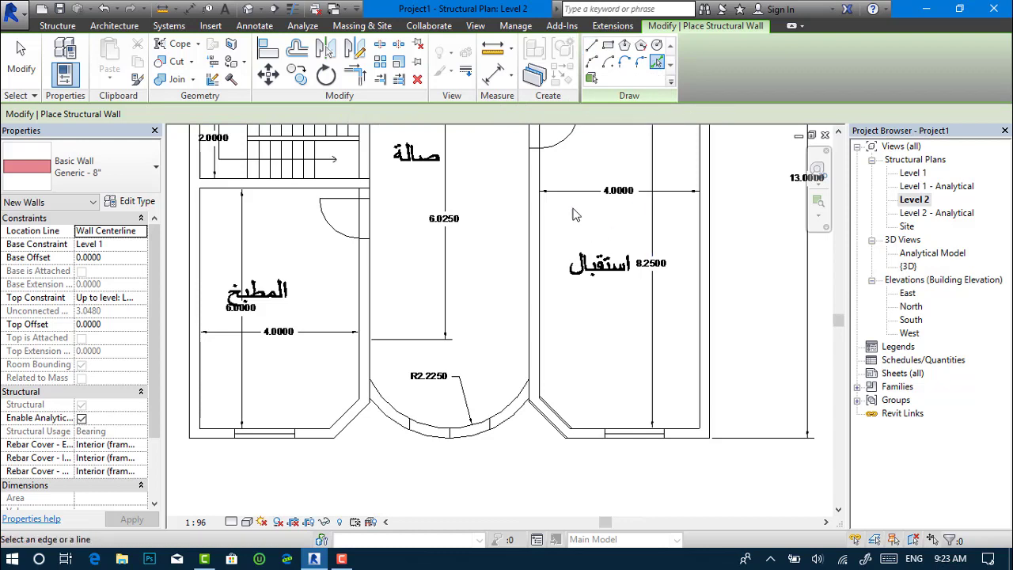
pyautogui.click(453, 115)
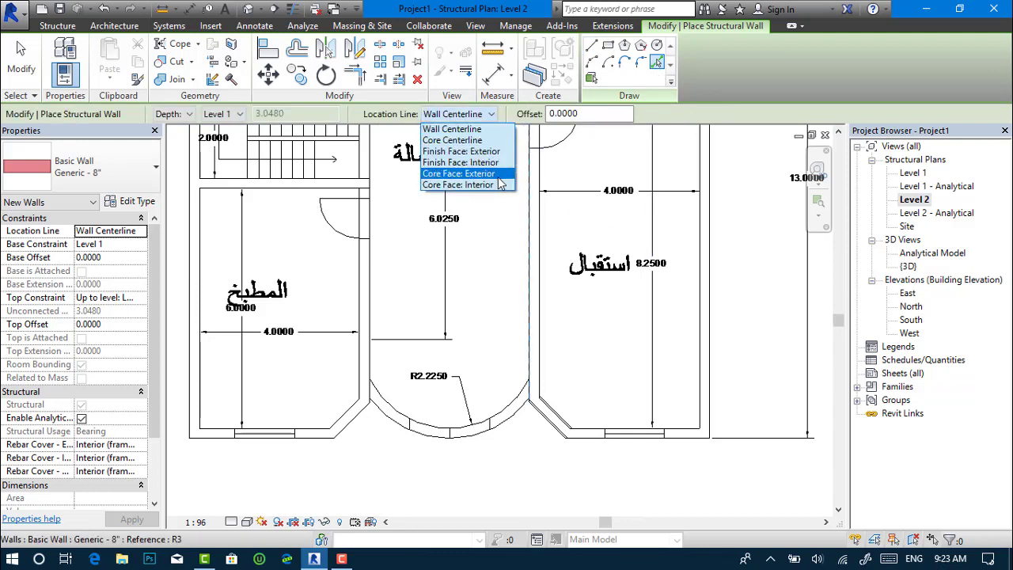
pyautogui.click(459, 173)
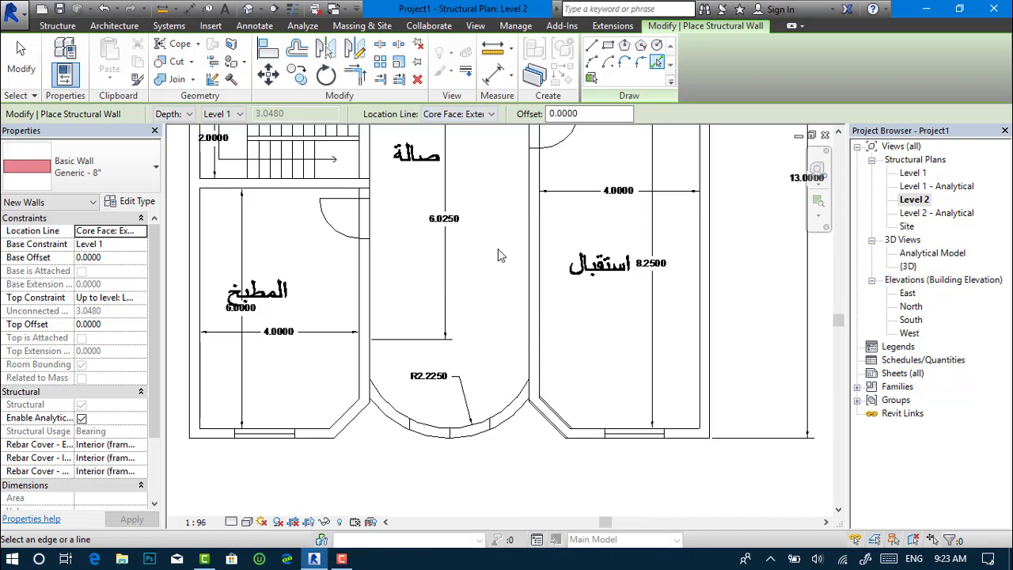
pyautogui.click(506, 411)
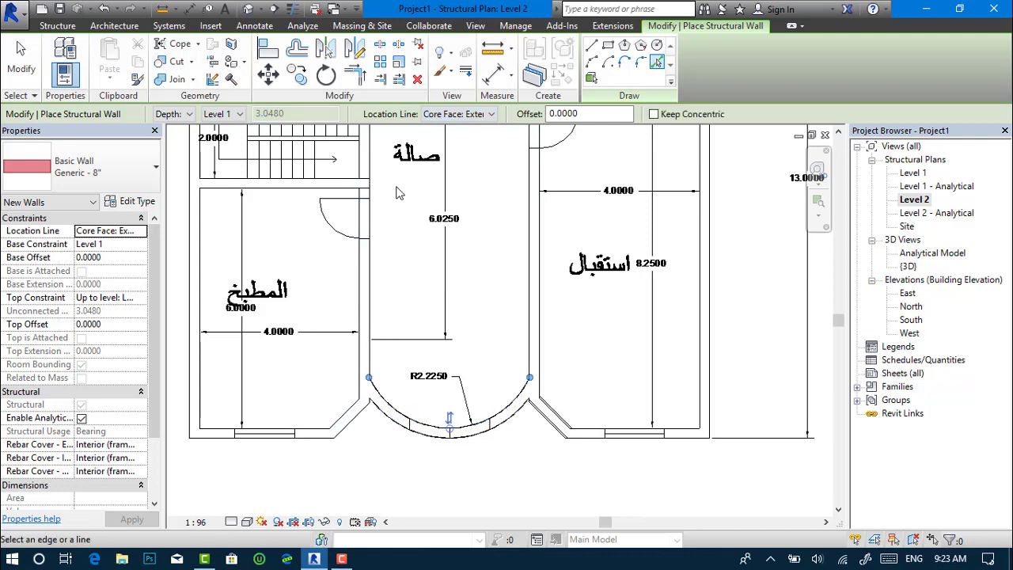
# Switch to the 3D view and center the wall model
pyautogui.click(247, 9)
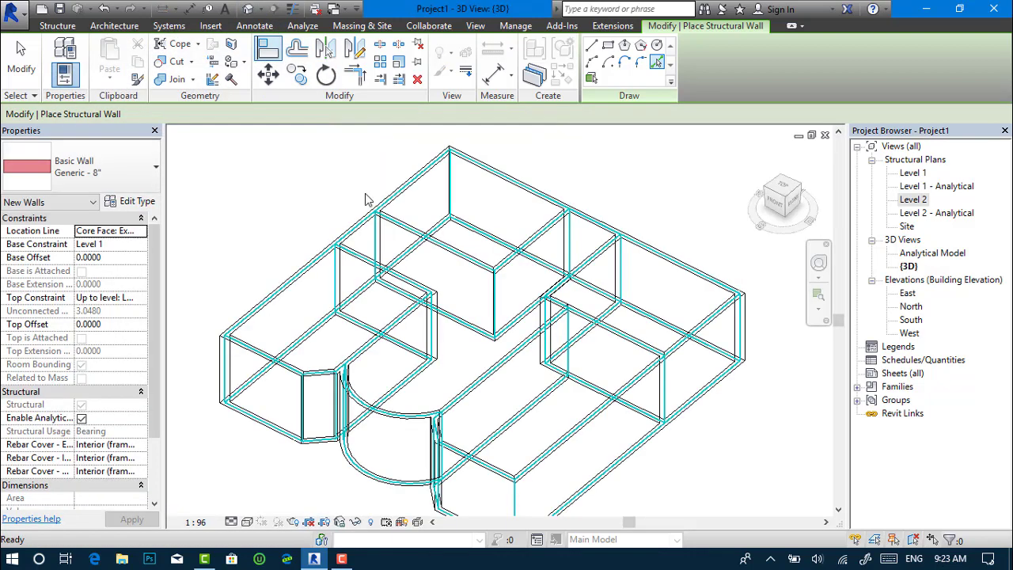
pyautogui.scroll(-2, 455, 422)
pyautogui.moveTo(468, 429); pyautogui.dragTo(485, 387, button='middle')
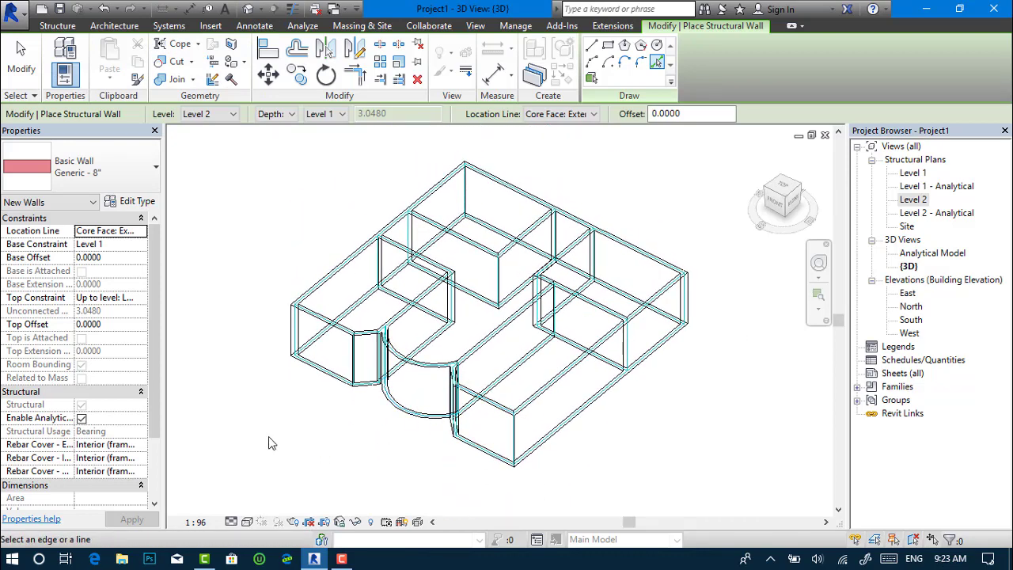
# Set the 3D view's detail level to Fine and visual style to Realistic
pyautogui.click(231, 522)
pyautogui.click(245, 507)
pyautogui.click(247, 522)
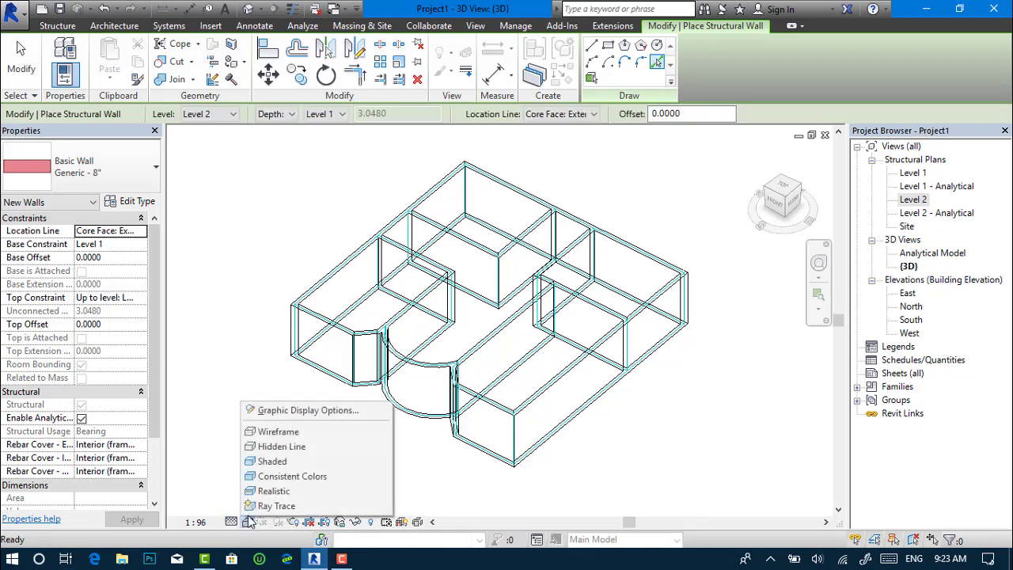
pyautogui.click(274, 492)
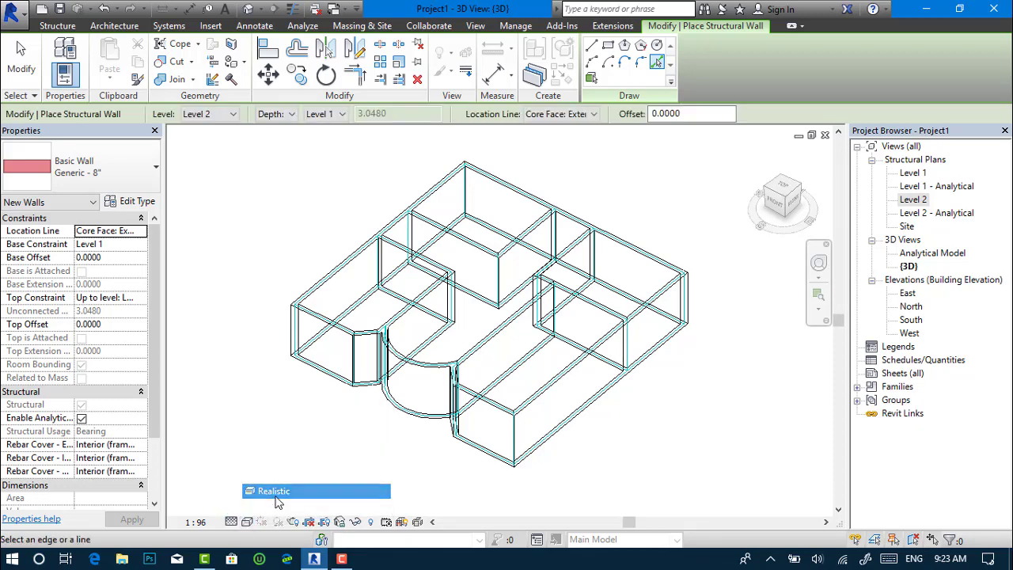
pyautogui.moveTo(332, 440)
pyautogui.keyDown('shift'); pyautogui.mouseDown(button='middle')
pyautogui.moveTo(355, 452)
pyautogui.moveTo(418, 436)
pyautogui.mouseUp(button='middle'); pyautogui.keyUp('shift')
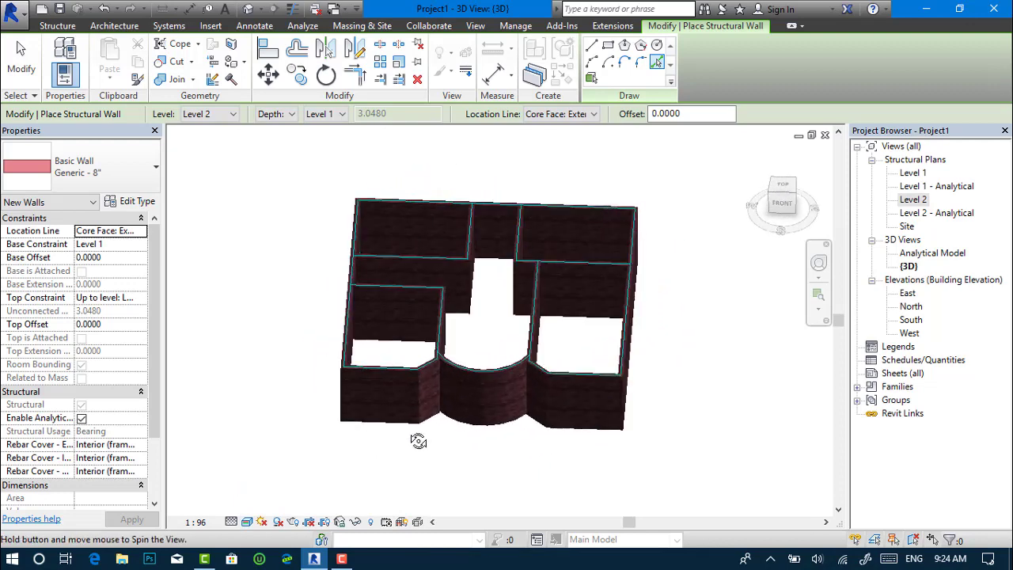
pyautogui.scroll(5, 417, 436)
pyautogui.scroll(2, 496, 413)
pyautogui.scroll(-2, 475, 497)
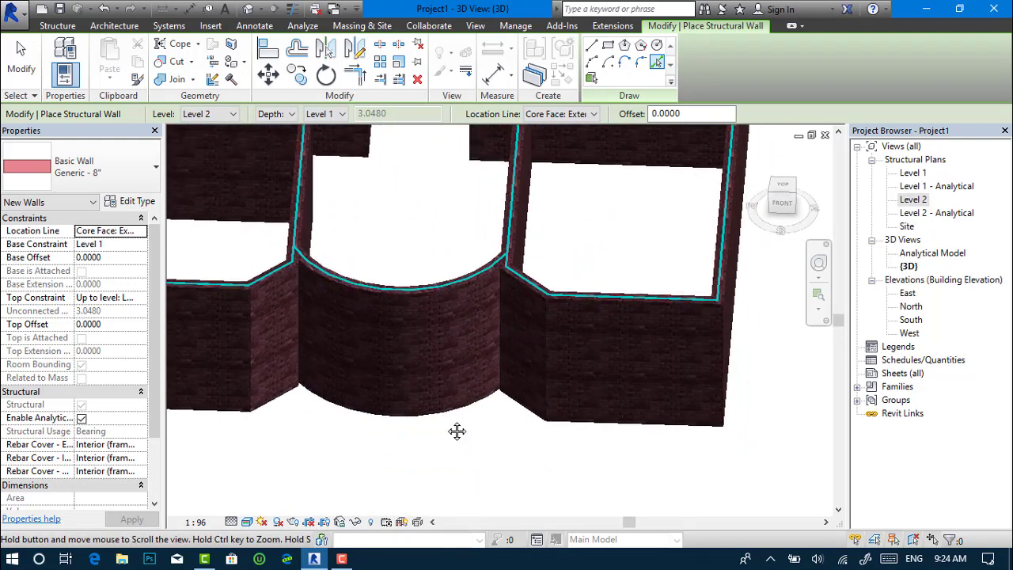
pyautogui.scroll(3, 250, 245)
pyautogui.scroll(1, 250, 245)
pyautogui.scroll(2, 250, 245)
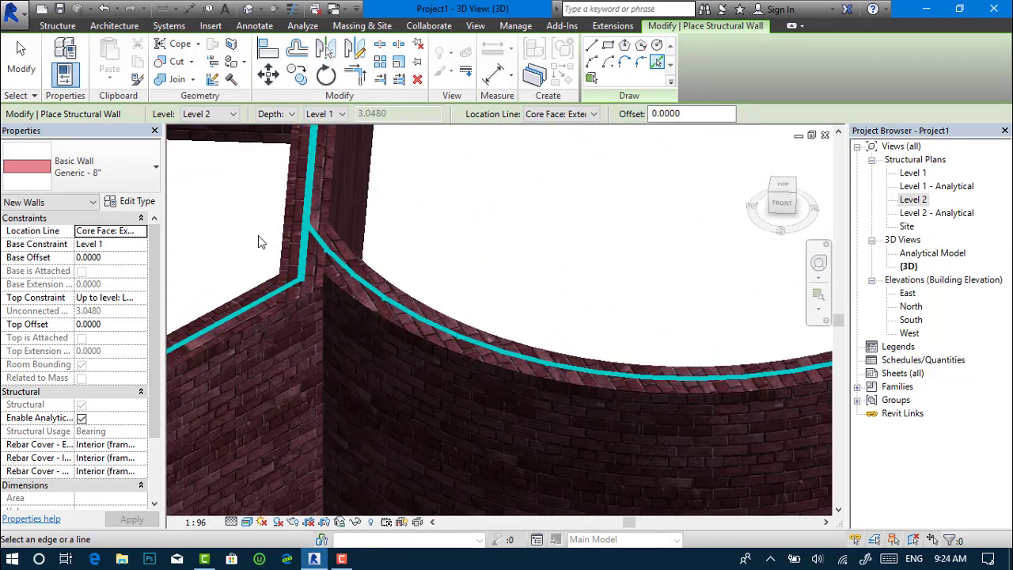
pyautogui.scroll(1, 306, 240)
pyautogui.scroll(2, 321, 280)
pyautogui.scroll(-2, 323, 280)
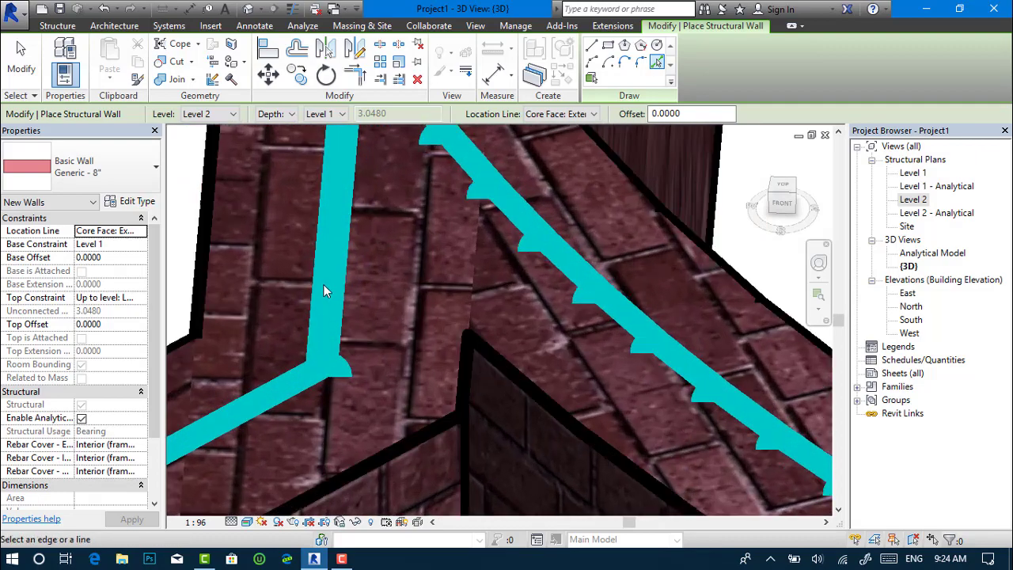
pyautogui.scroll(-2, 334, 289)
pyautogui.scroll(-3, 334, 312)
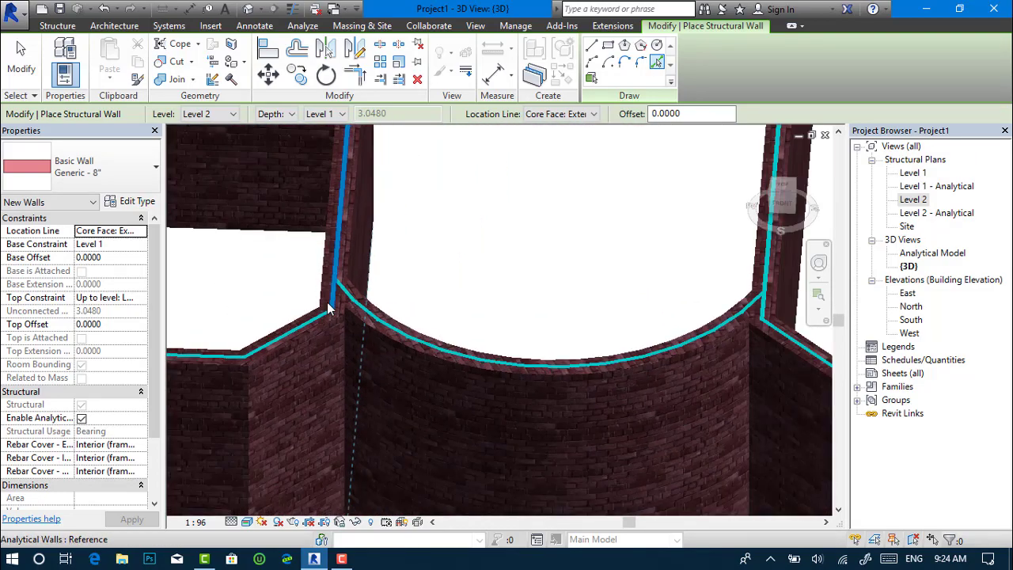
pyautogui.scroll(-3, 334, 313)
pyautogui.scroll(-2, 334, 313)
pyautogui.moveTo(503, 376)
pyautogui.keyDown('shift'); pyautogui.mouseDown(button='middle')
pyautogui.moveTo(464, 380)
pyautogui.moveTo(425, 357)
pyautogui.moveTo(474, 388)
pyautogui.moveTo(524, 391)
pyautogui.mouseUp(button='middle'); pyautogui.keyUp('shift')
pyautogui.scroll(3, 500, 386)
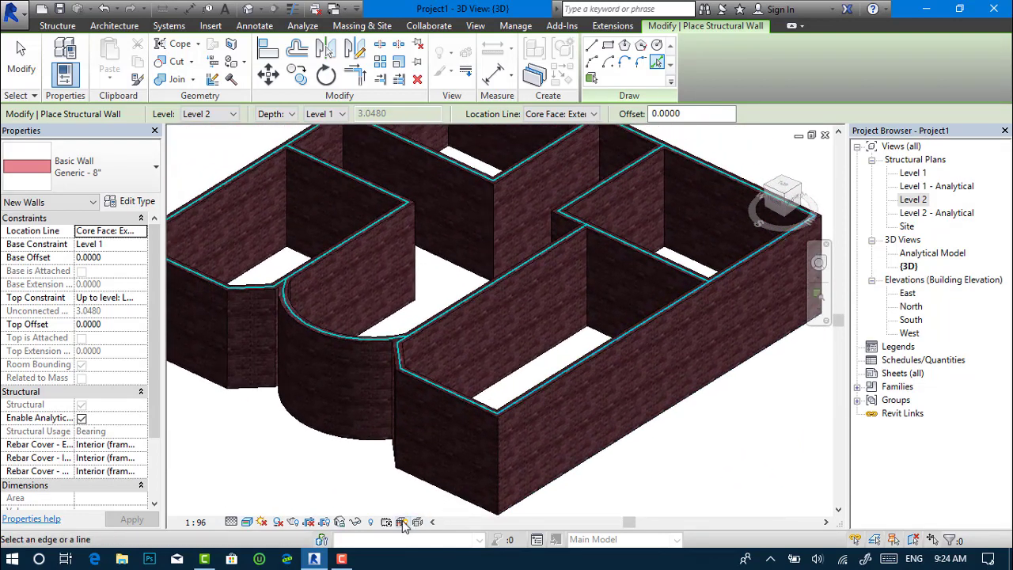
pyautogui.press('Escape')
pyautogui.scroll(-3, 410, 351)
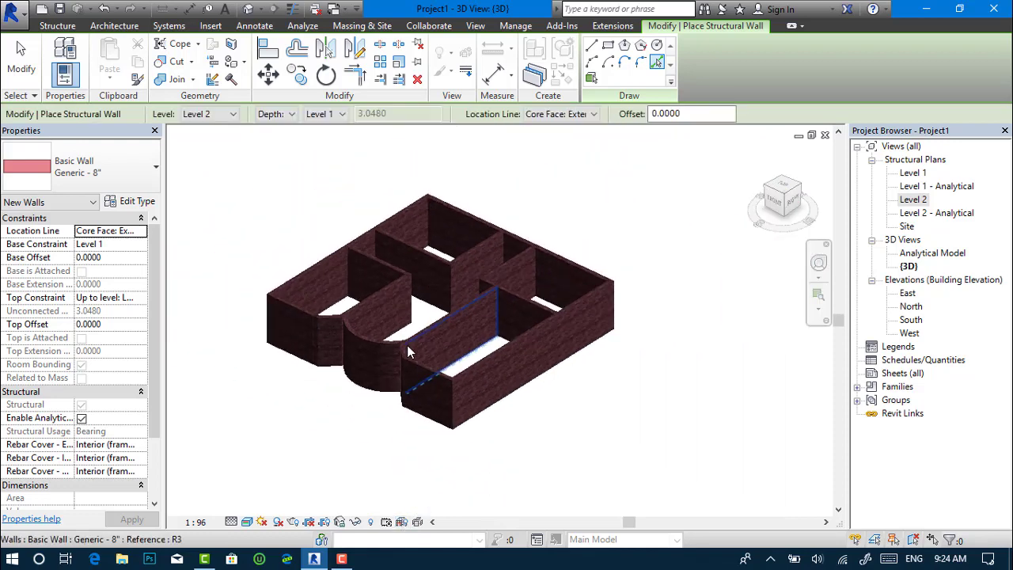
pyautogui.moveTo(407, 350)
pyautogui.keyDown('shift'); pyautogui.mouseDown(button='middle')
pyautogui.moveTo(362, 479)
pyautogui.moveTo(474, 457)
pyautogui.mouseUp(button='middle'); pyautogui.keyUp('shift')
pyautogui.scroll(3, 382, 294)
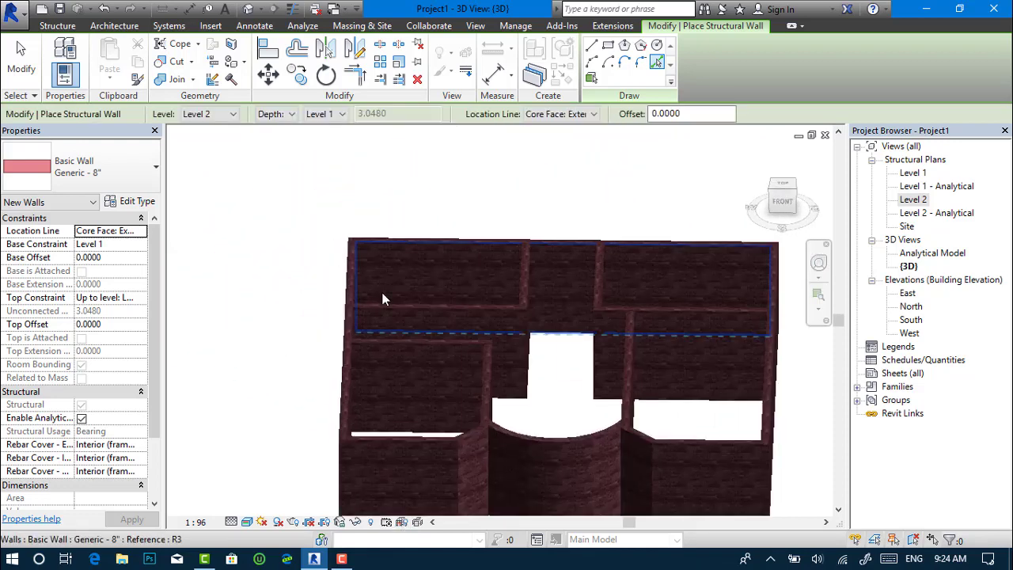
pyautogui.scroll(2, 420, 344)
pyautogui.scroll(-1, 615, 399)
pyautogui.scroll(-2, 614, 392)
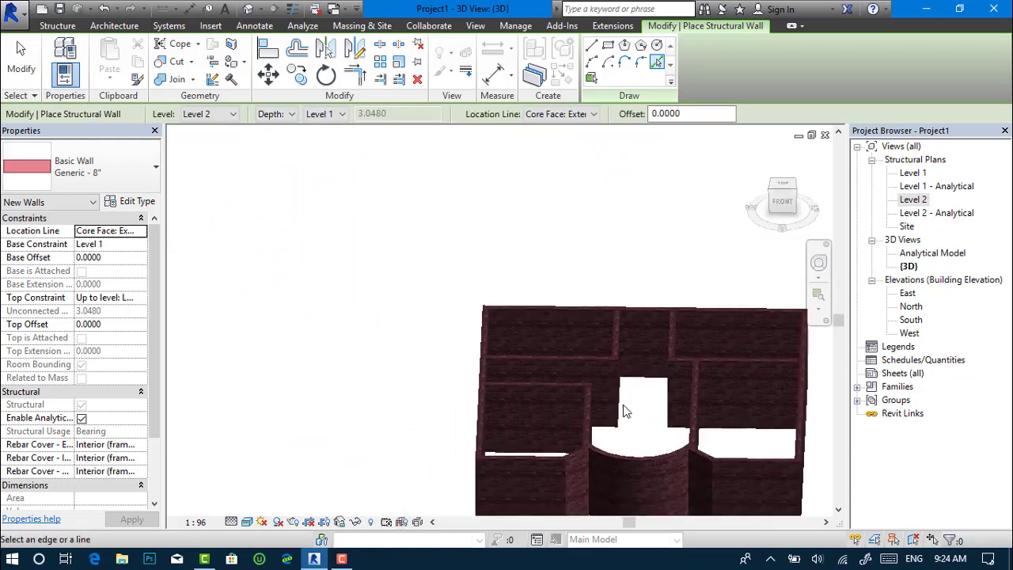
pyautogui.moveTo(615, 392)
pyautogui.mouseDown(button='middle')
pyautogui.moveTo(486, 357)
pyautogui.moveTo(463, 323)
pyautogui.moveTo(558, 337)
pyautogui.moveTo(522, 315)
pyautogui.mouseUp(button='middle')
pyautogui.scroll(3, 522, 315)
pyautogui.moveTo(442, 324)
pyautogui.mouseDown(button='middle')
pyautogui.moveTo(561, 229)
pyautogui.moveTo(486, 276)
pyautogui.mouseUp(button='middle')
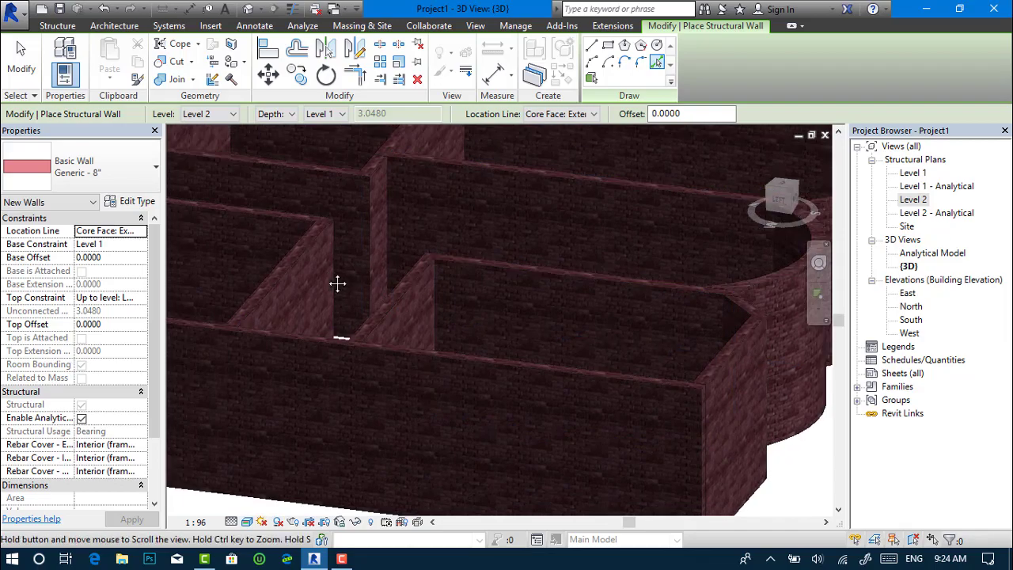